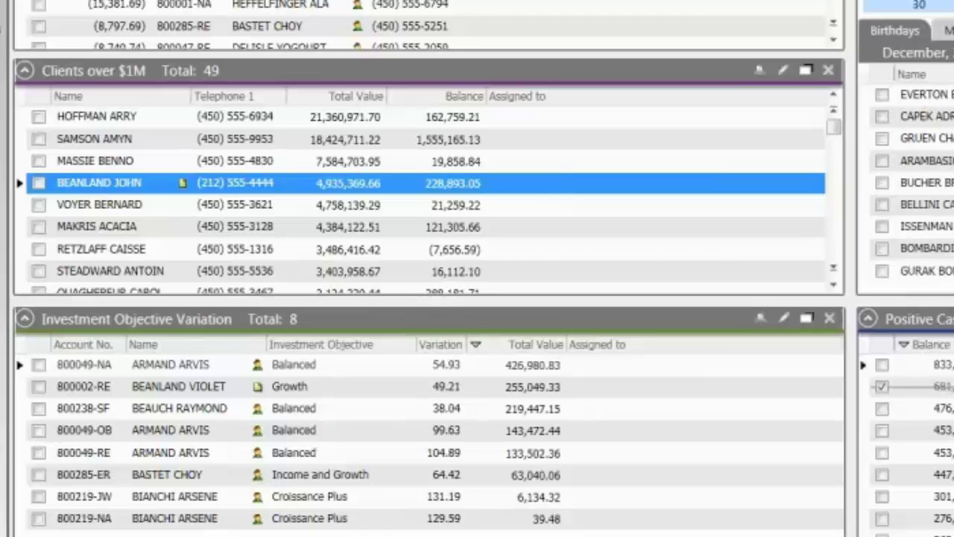
- View the December 2012 maturities listed under the dashboard calendar and go back to the birthdays list
click(949, 30)
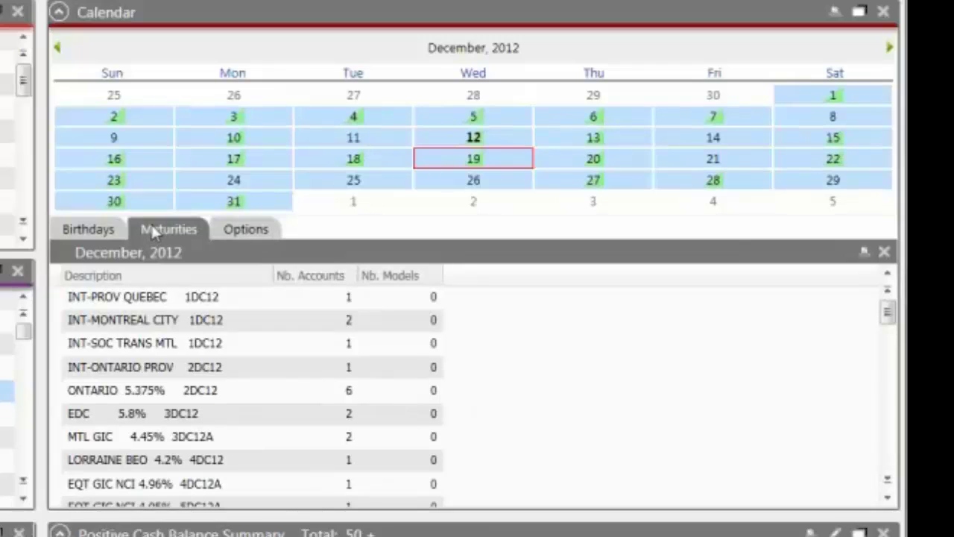
click(88, 229)
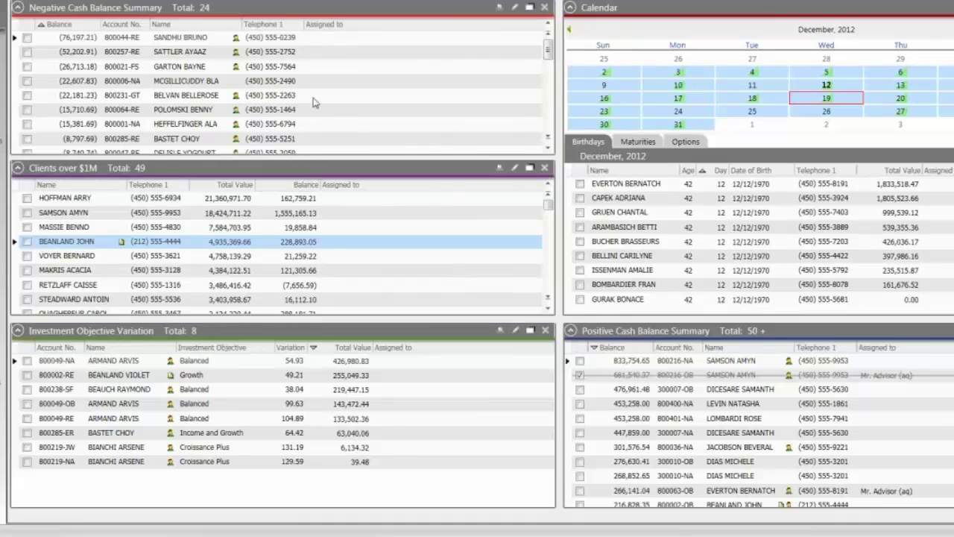
- Move the Clients over $1M list above the Negative Cash Balance Summary and assign the highlighted client's task to yourself
drag(314, 84, 317, 15)
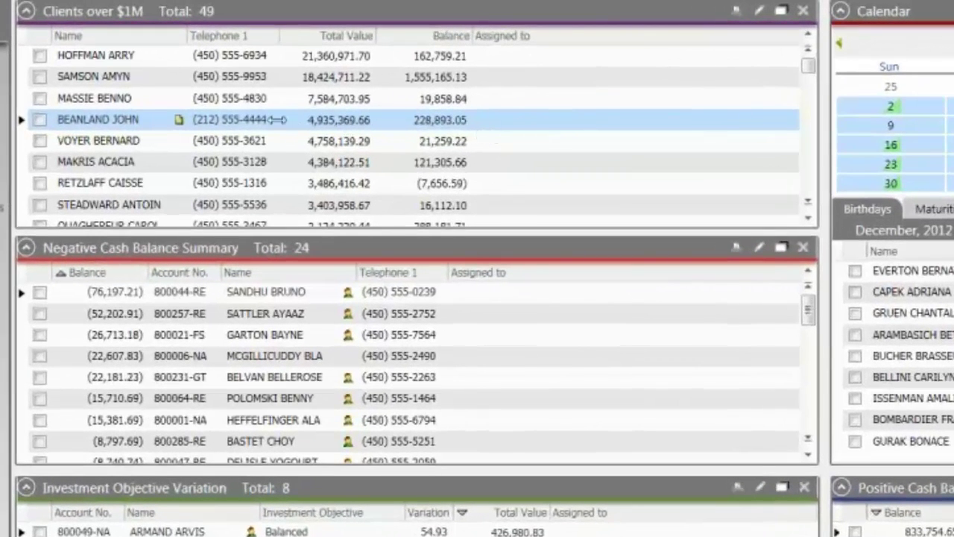
click(525, 128)
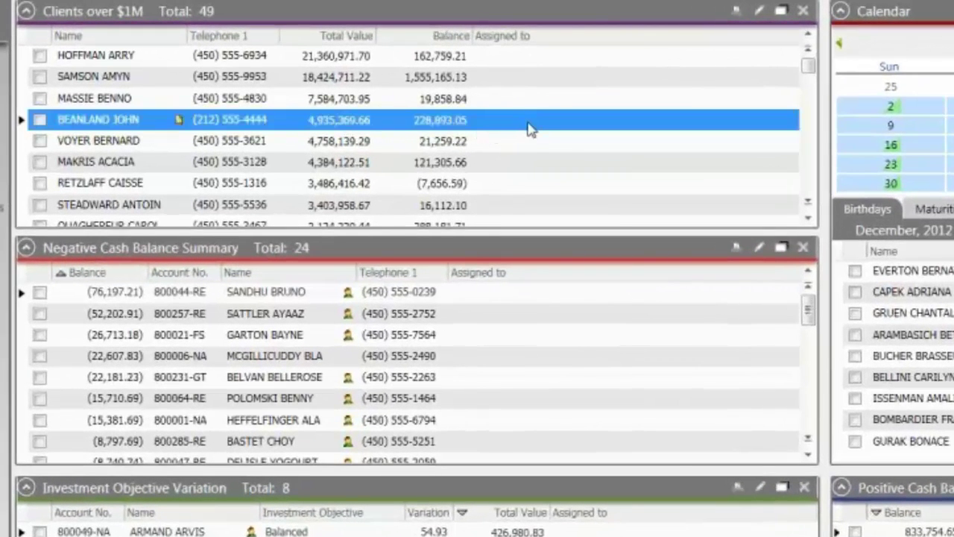
right_click(524, 128)
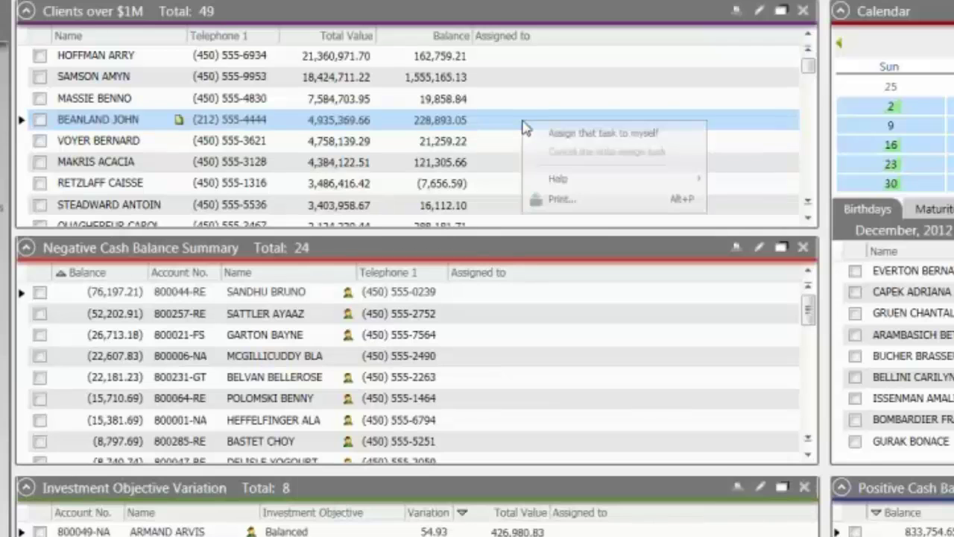
click(536, 132)
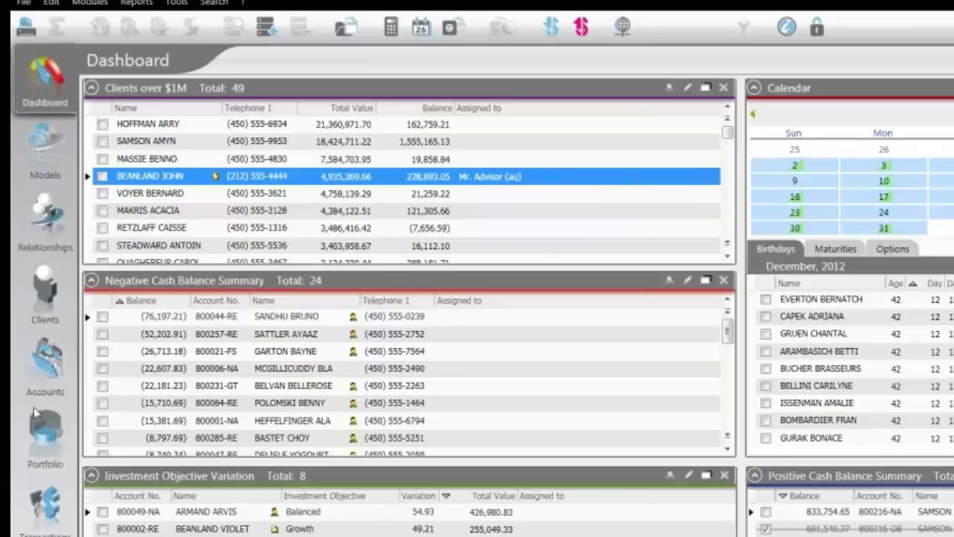
- Search the highlighted client's portfolio by description for the PepsiCo holdings
click(41, 431)
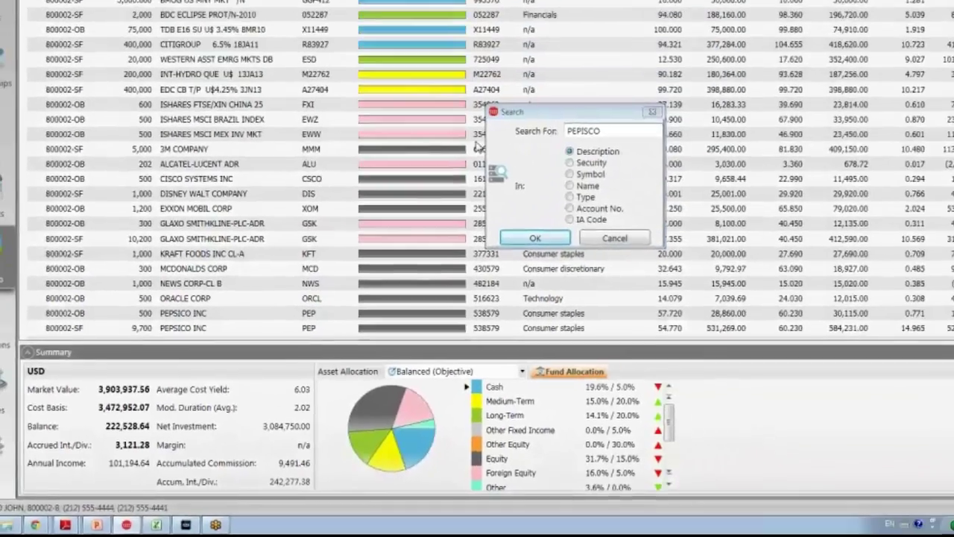
key(Return)
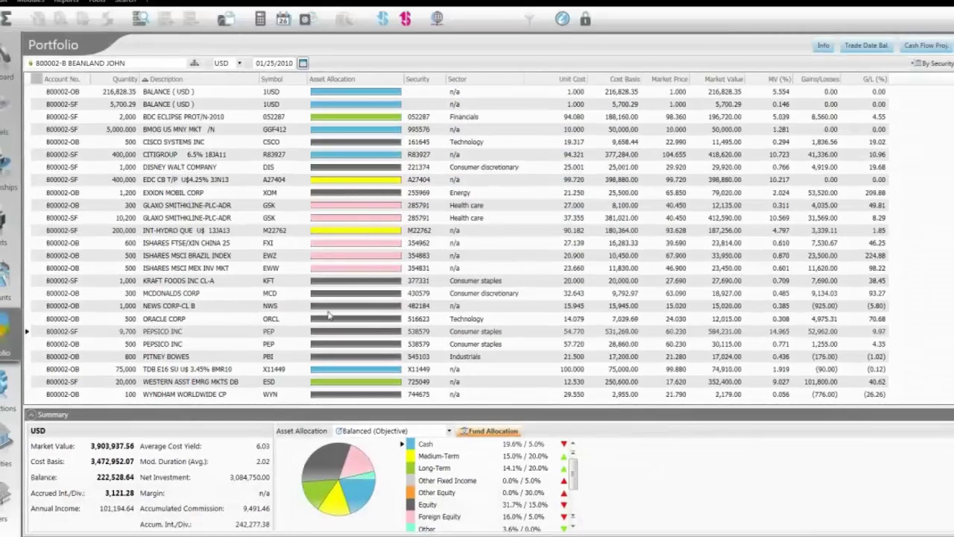
- Review the details and the transactions of the 9,700-share PEPSICO INC position and return to the client's portfolio
click(289, 332)
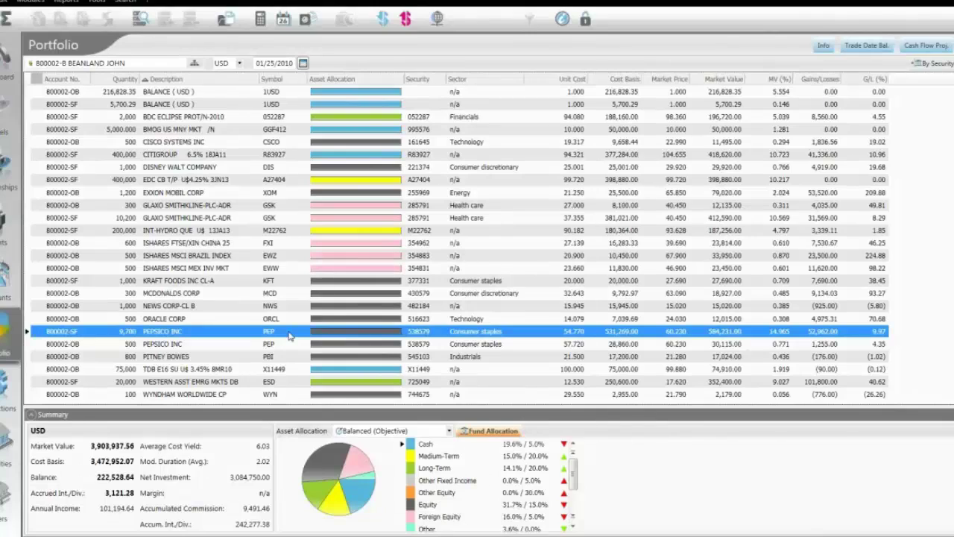
double_click(290, 336)
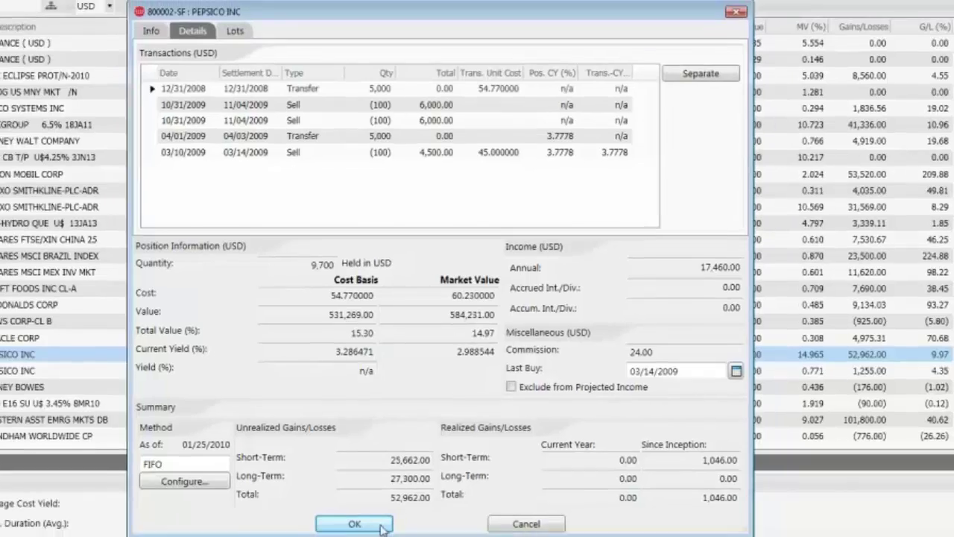
click(378, 524)
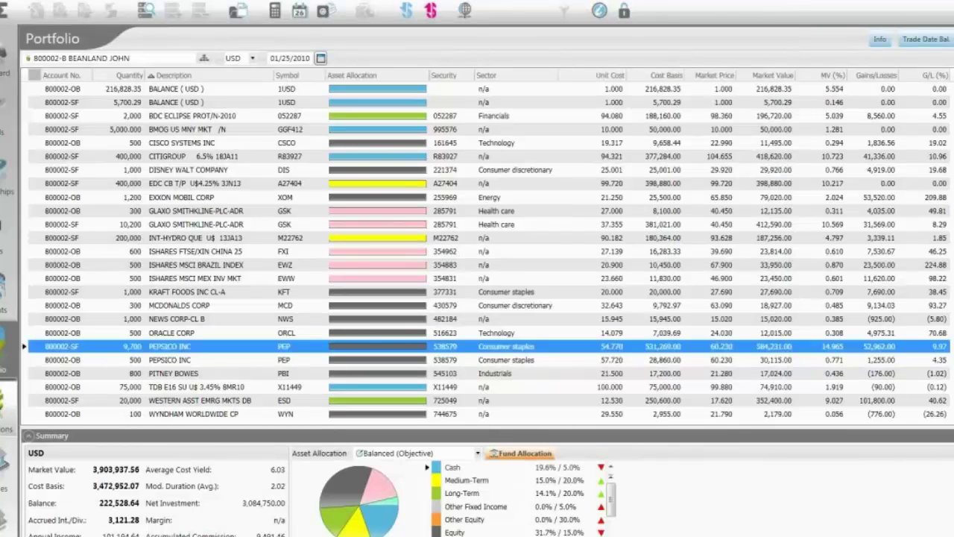
click(3, 407)
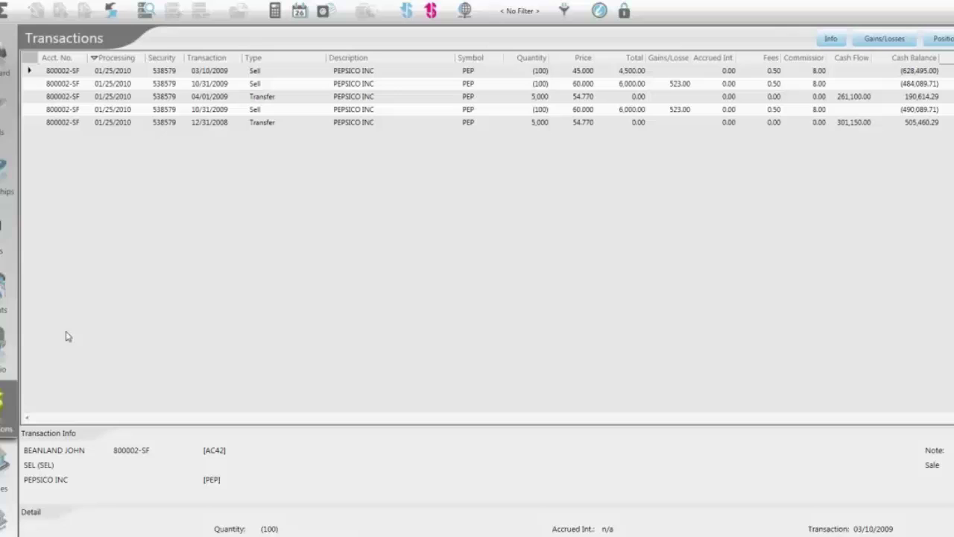
click(4, 341)
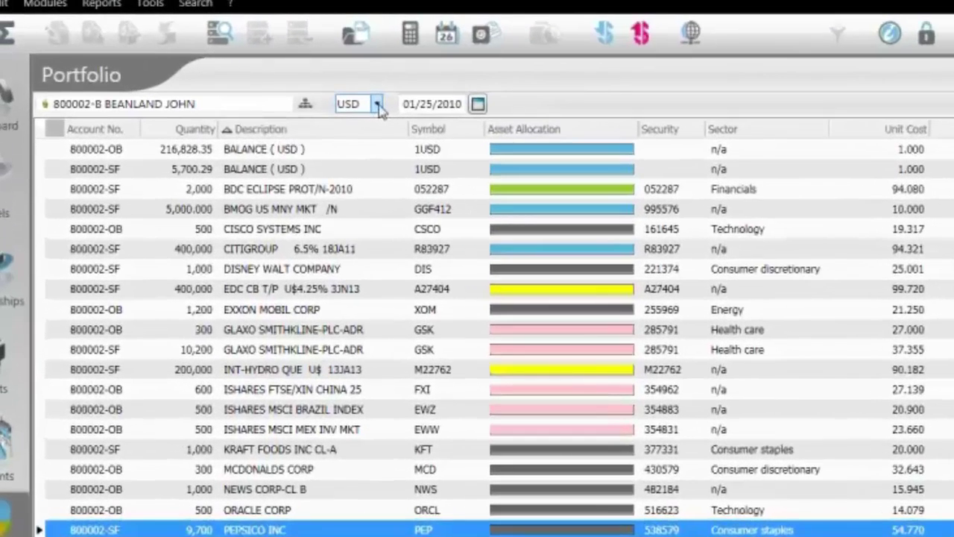
- View the portfolio's currency choices and its date calendar, and cancel without picking a date
click(260, 61)
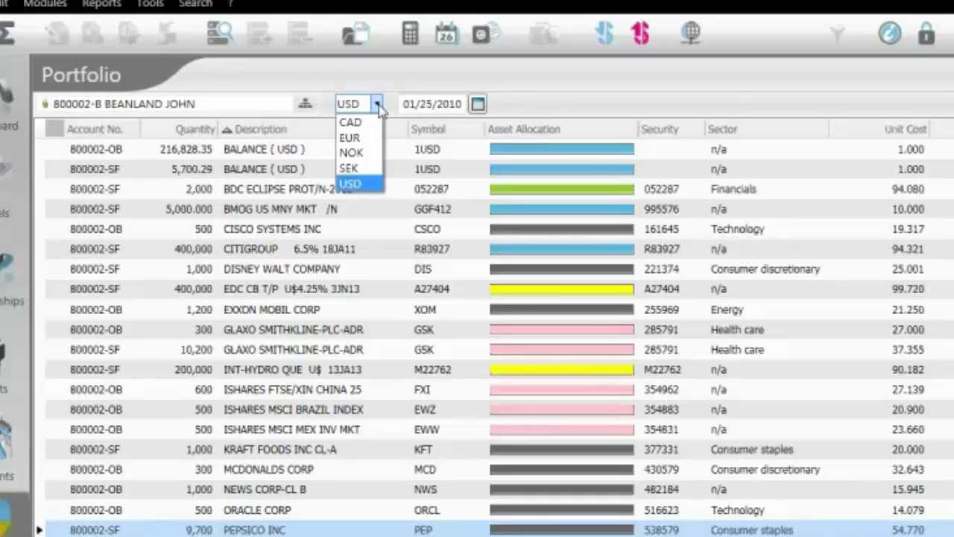
click(477, 105)
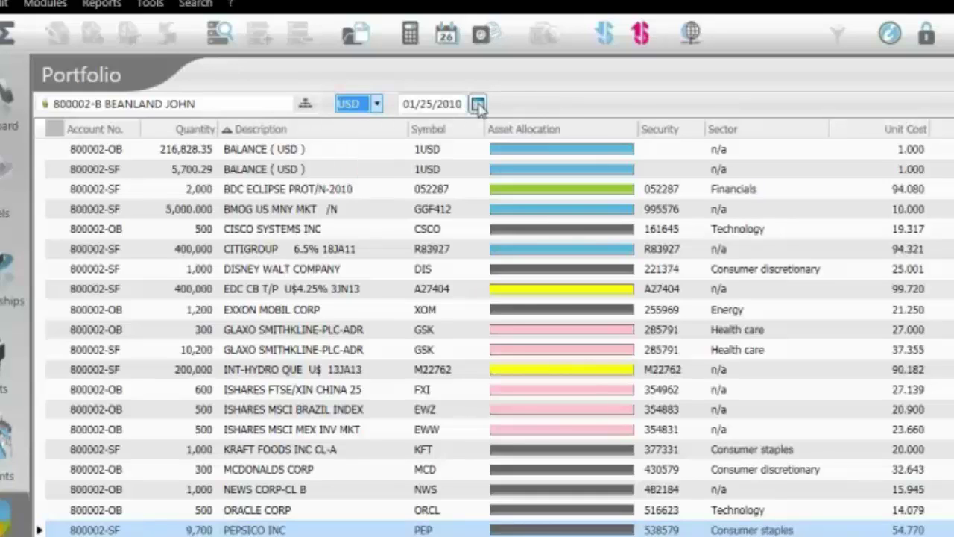
click(478, 105)
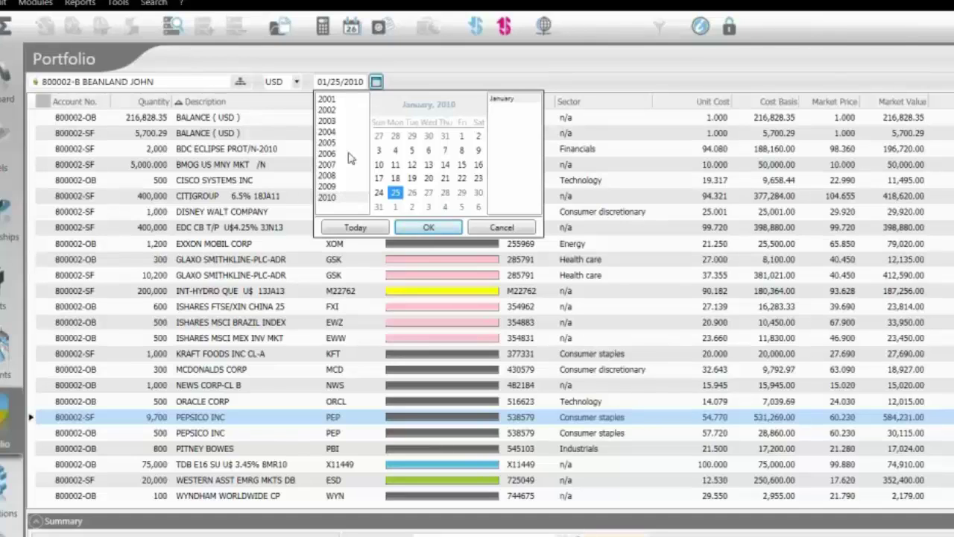
click(513, 230)
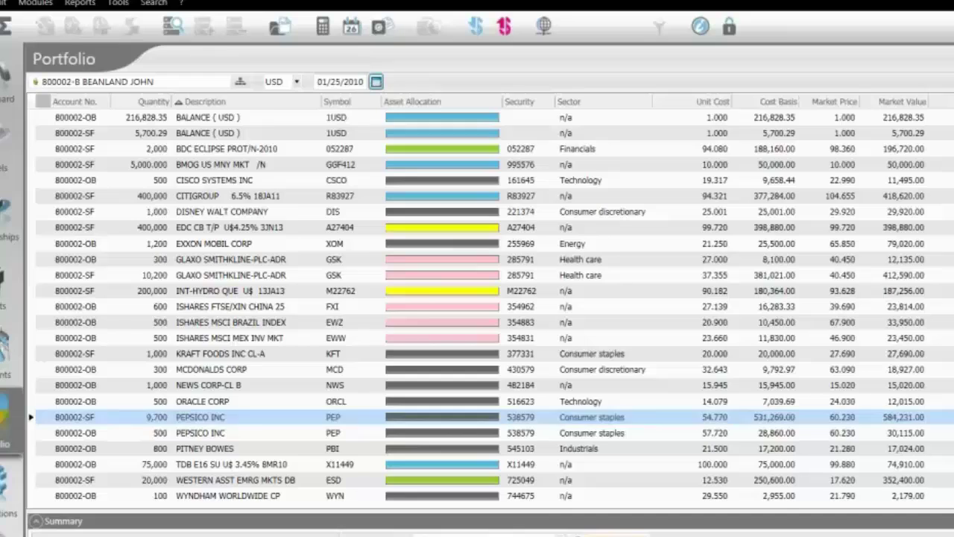
- View the portfolio's cash flow projection and its breakdown by asset class, expanding and collapsing the Equity positions
click(279, 27)
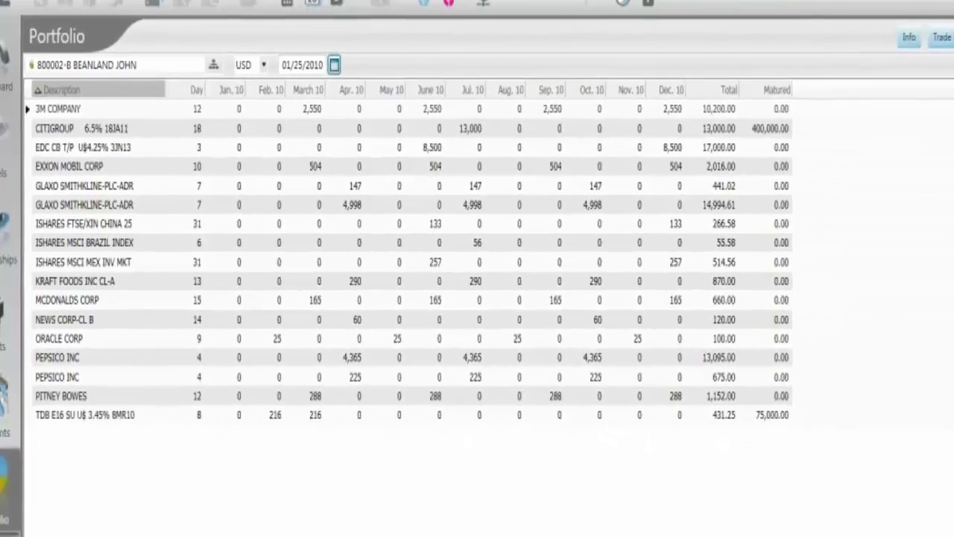
click(886, 34)
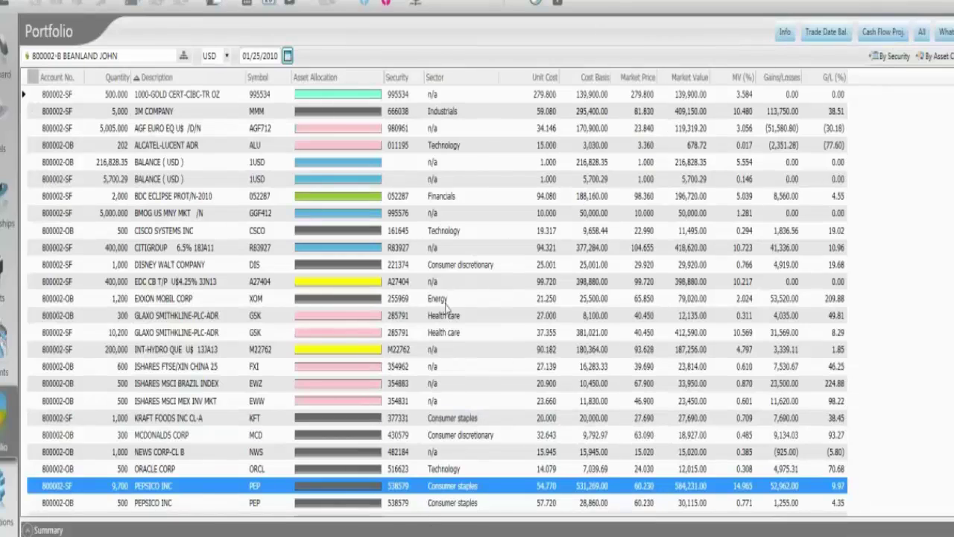
click(937, 57)
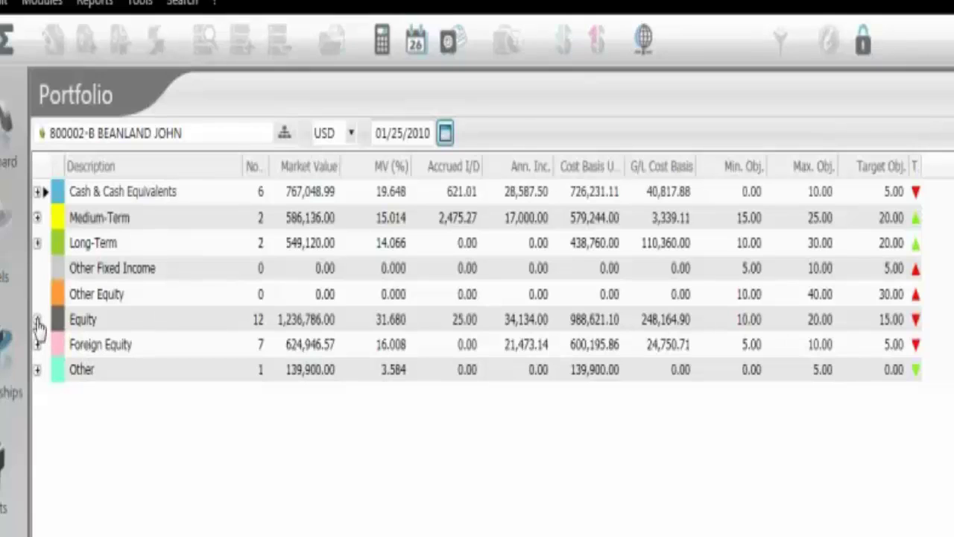
click(37, 320)
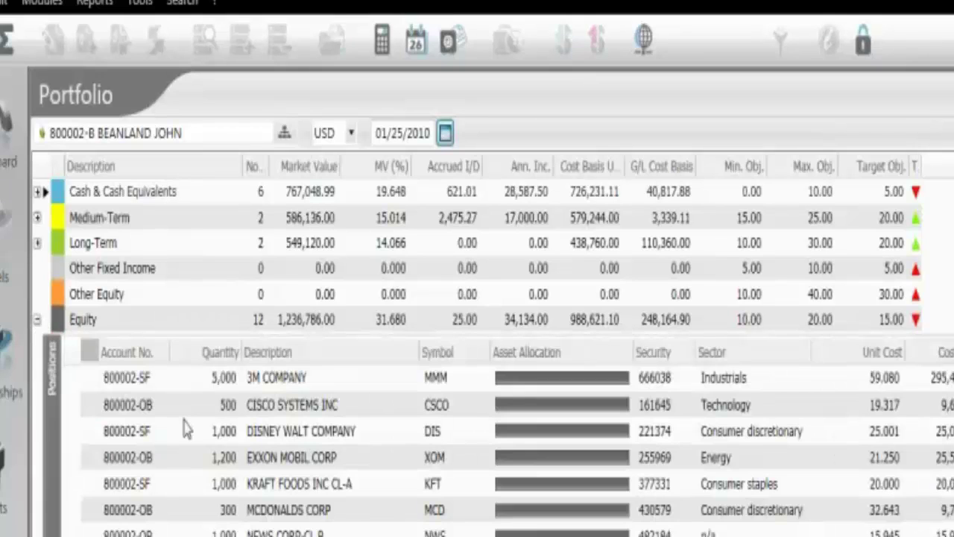
click(37, 321)
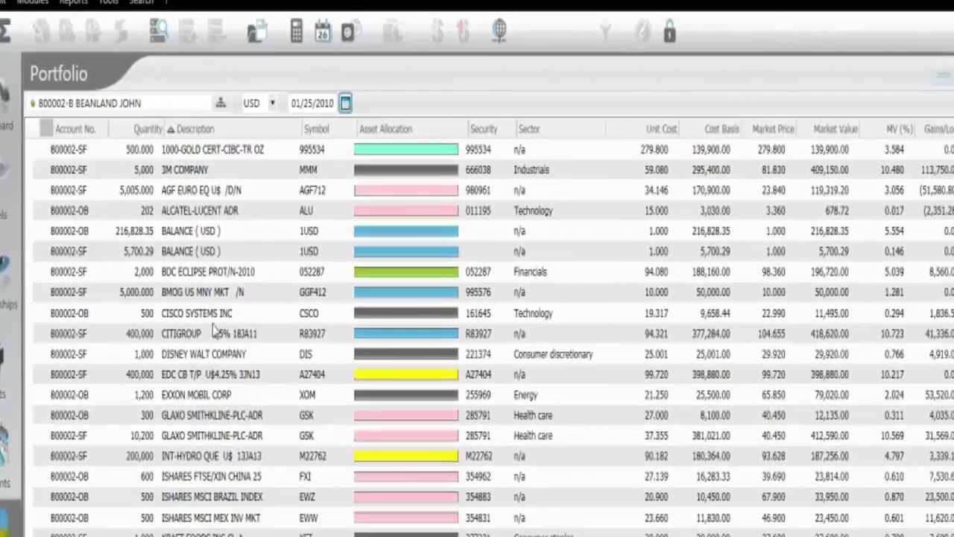
- View the client's general information from the CITIGROUP 6.5% position in the portfolio and close it
click(227, 333)
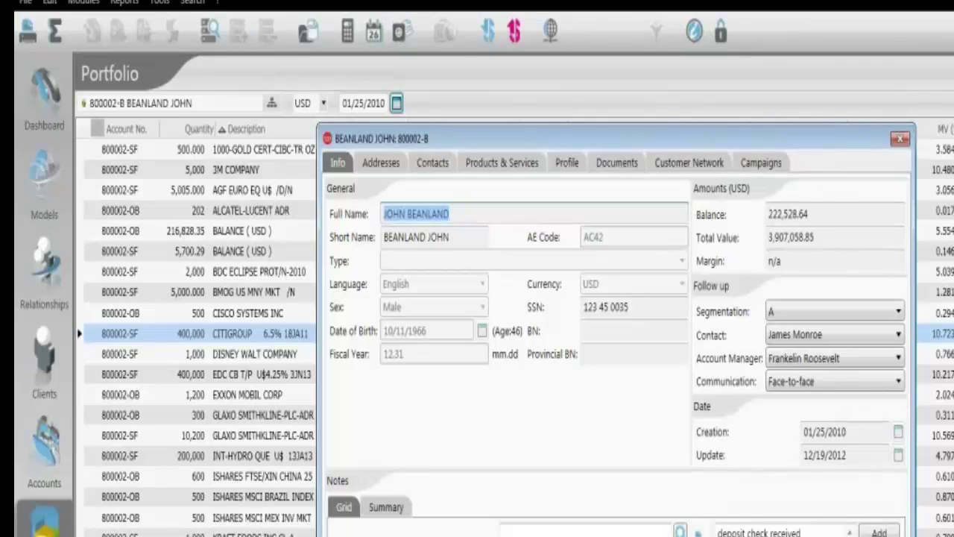
key(Escape)
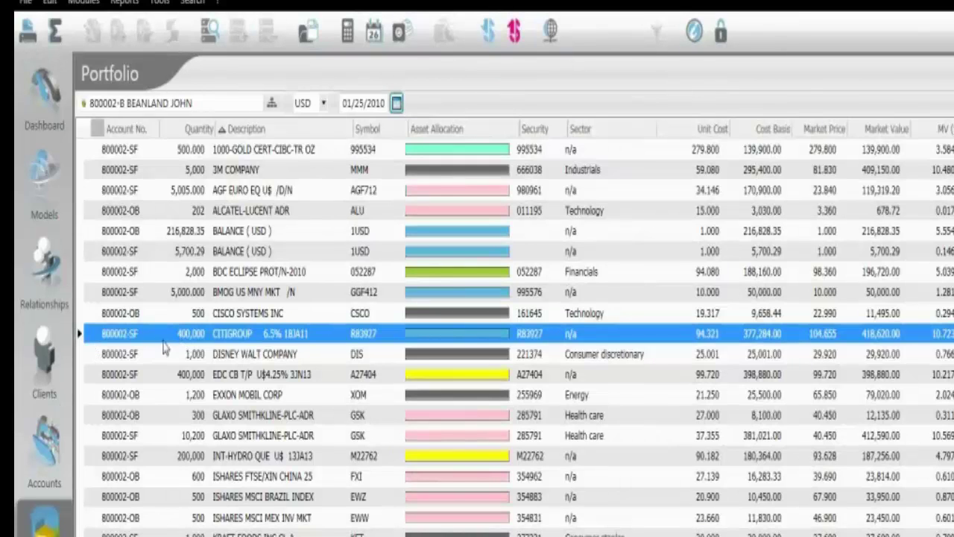
- Open the same client's record in the Clients module and review the contacts, the profile and the investment objective choices
click(47, 366)
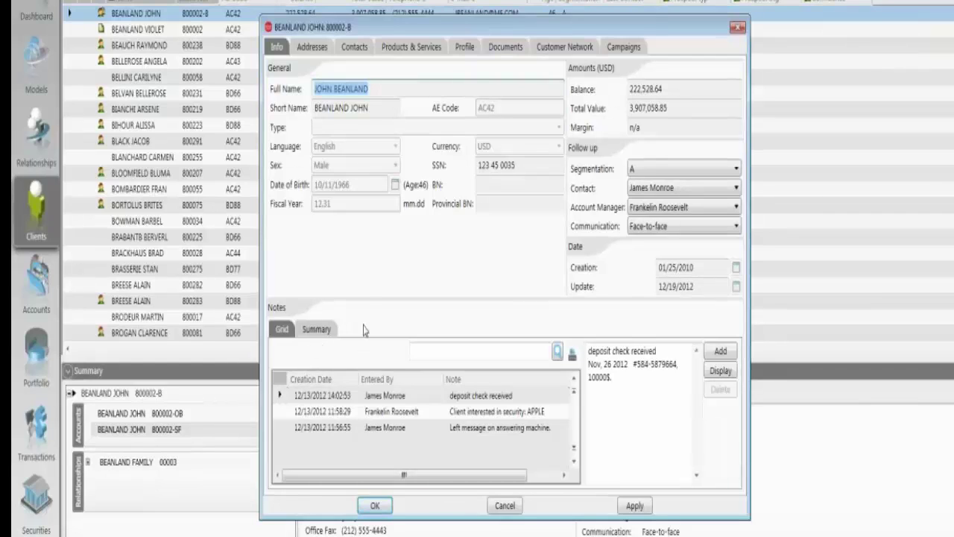
click(350, 47)
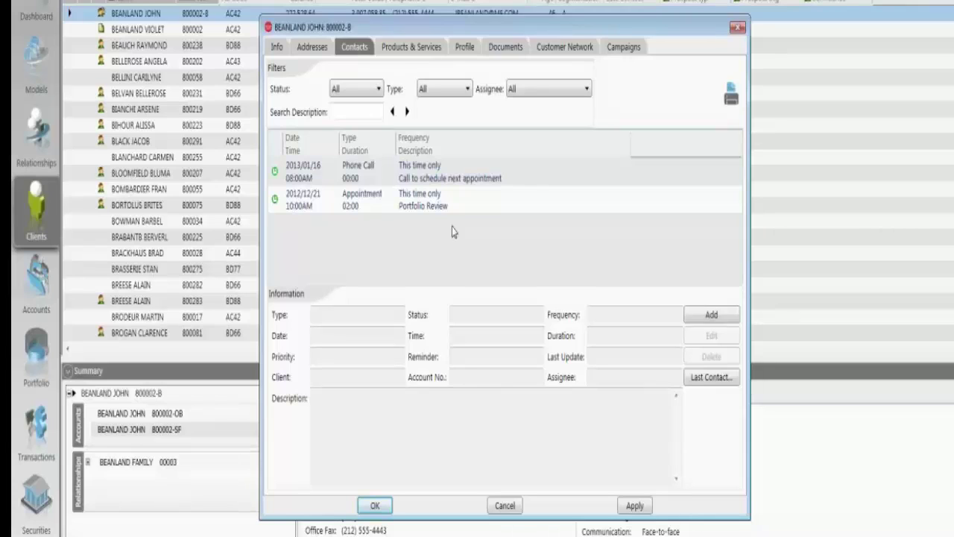
click(463, 47)
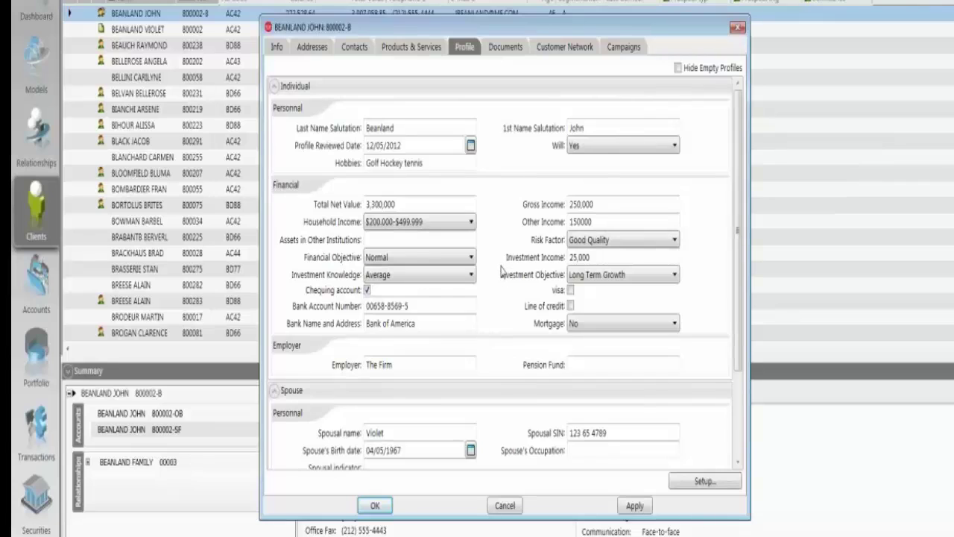
click(675, 276)
click(701, 265)
- Review the documents stored in the client's record and close the record
click(503, 47)
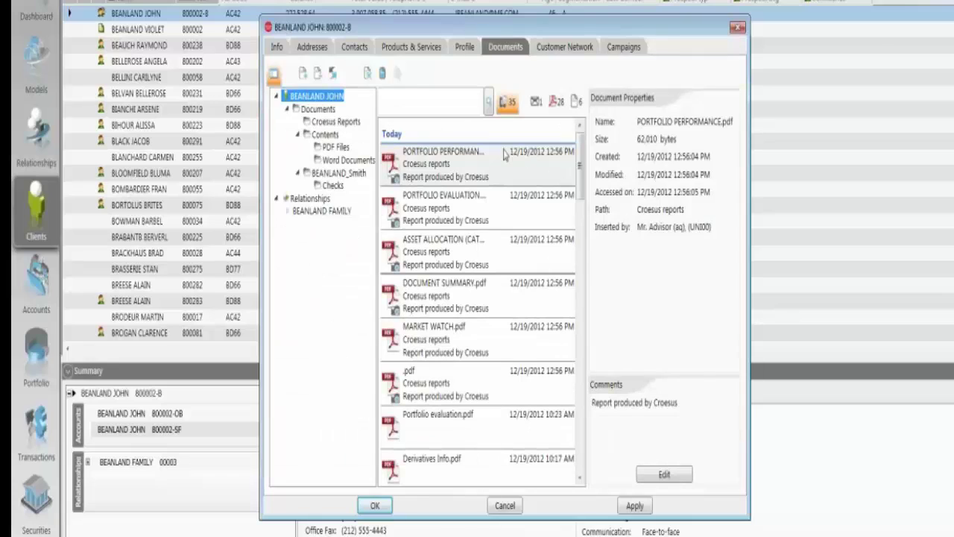
mouse_move(458, 159)
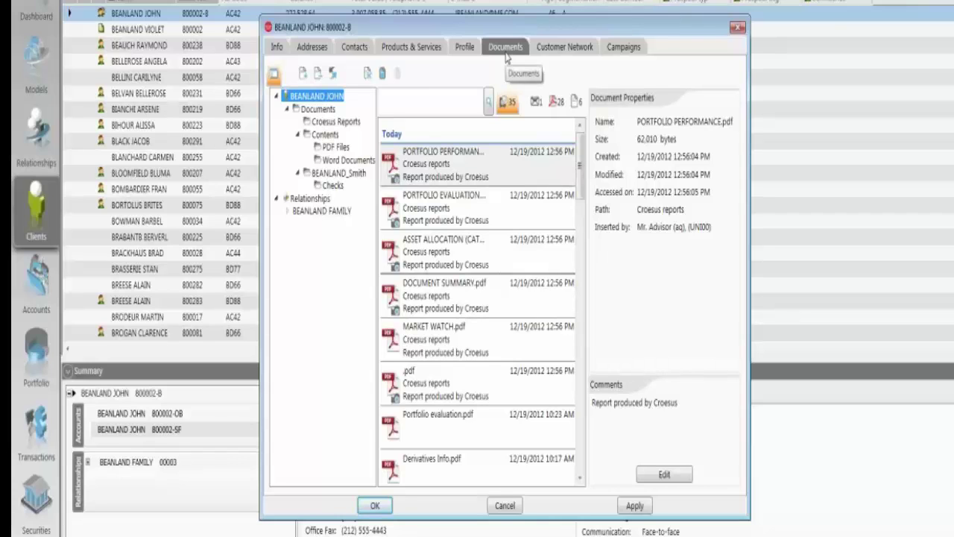
key(Escape)
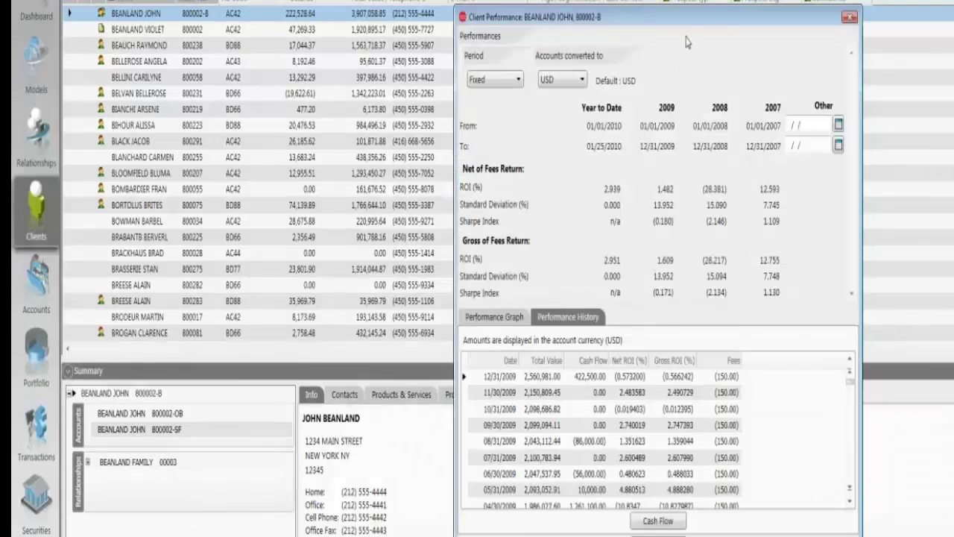
- View the period and account currency choices in the client's performance report, keeping Fixed and USD
click(518, 80)
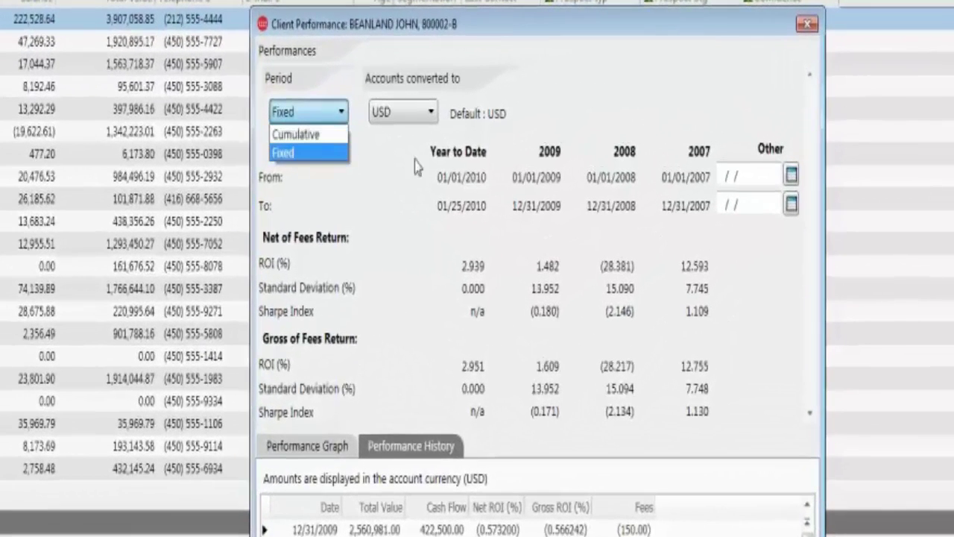
click(432, 118)
click(432, 118)
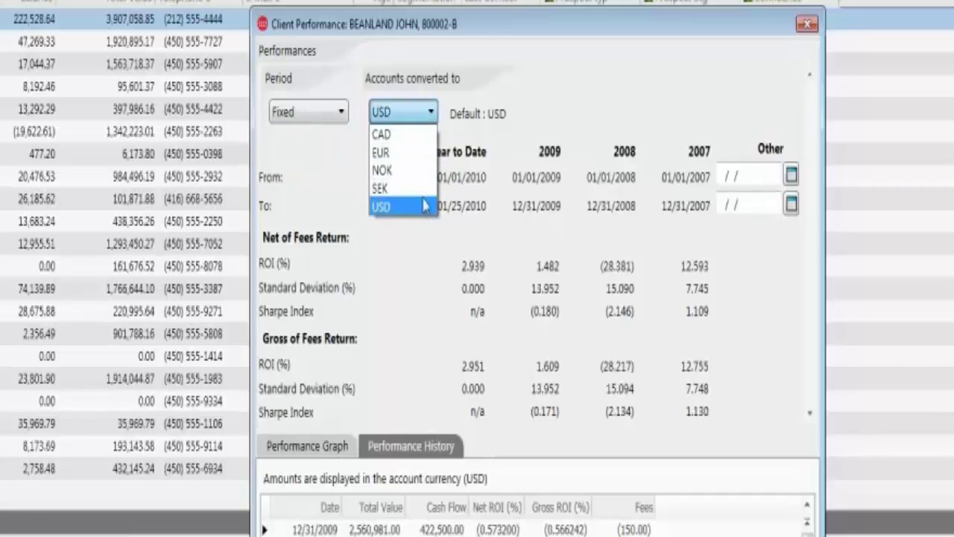
click(421, 288)
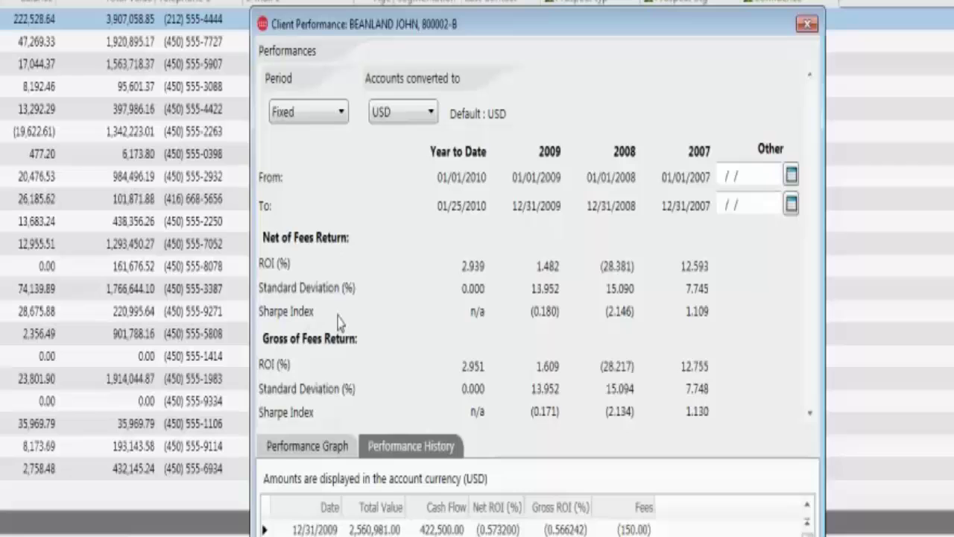
- Select the performance history months from 12/31/2009 back to 06/30/2009 to calculate their combined return
click(395, 529)
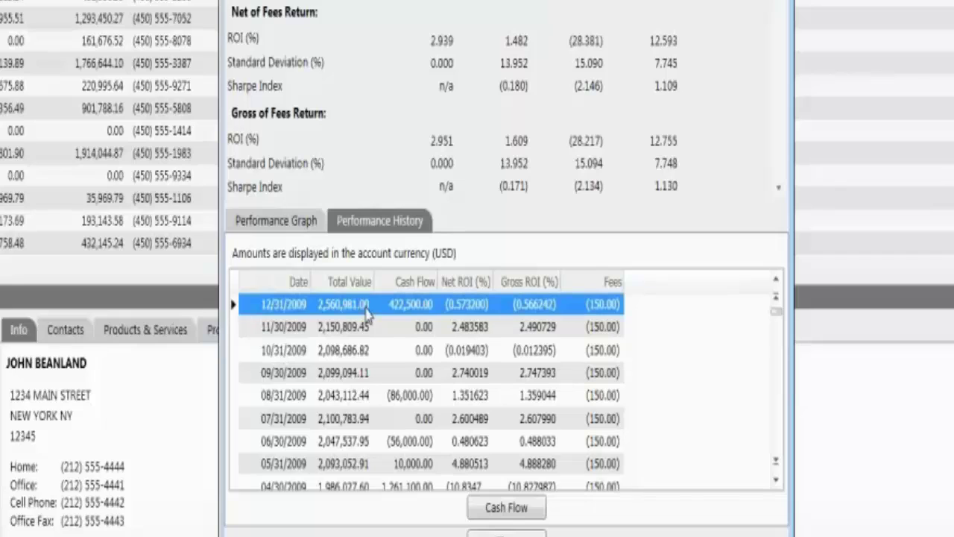
shift+click(354, 442)
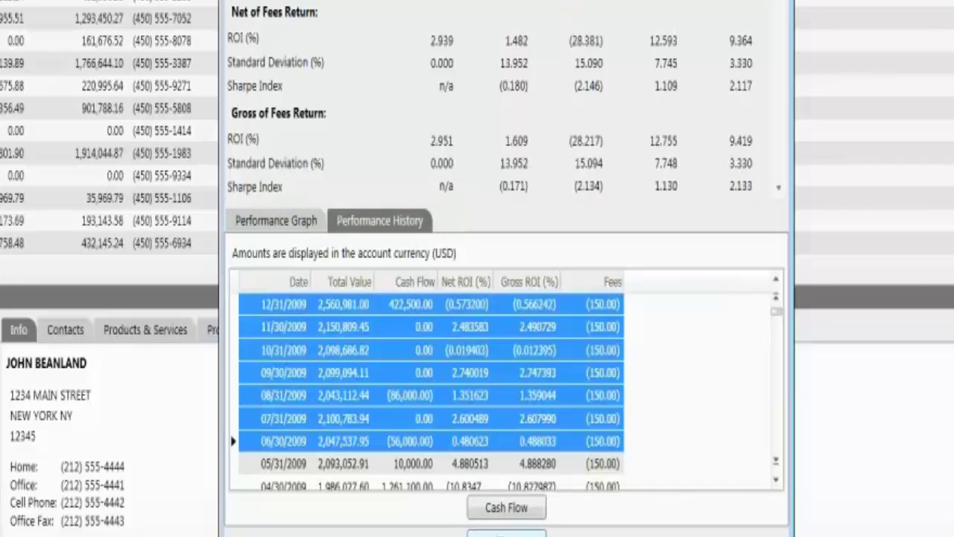
- Close the performance report, view the same client's accounts in the Accounts module and select the T-type account
click(507, 534)
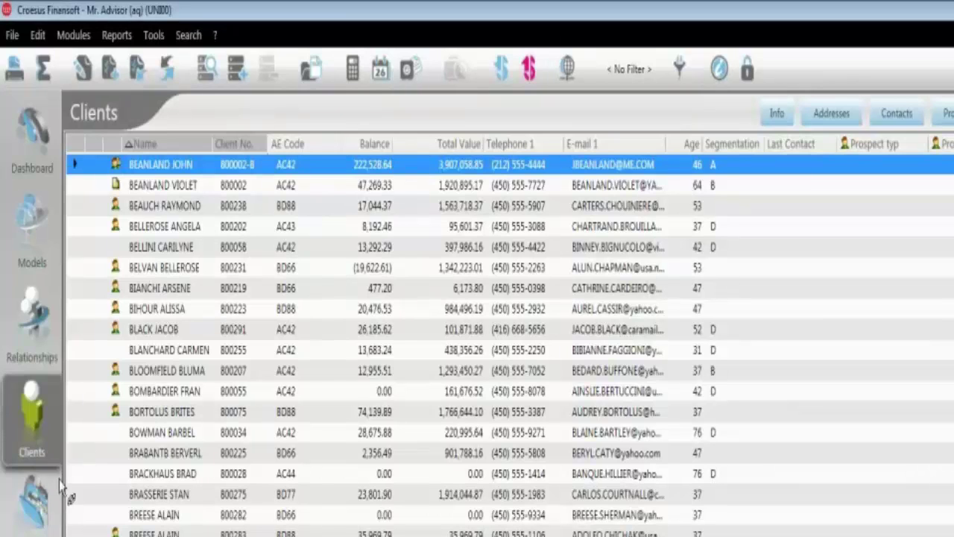
click(30, 508)
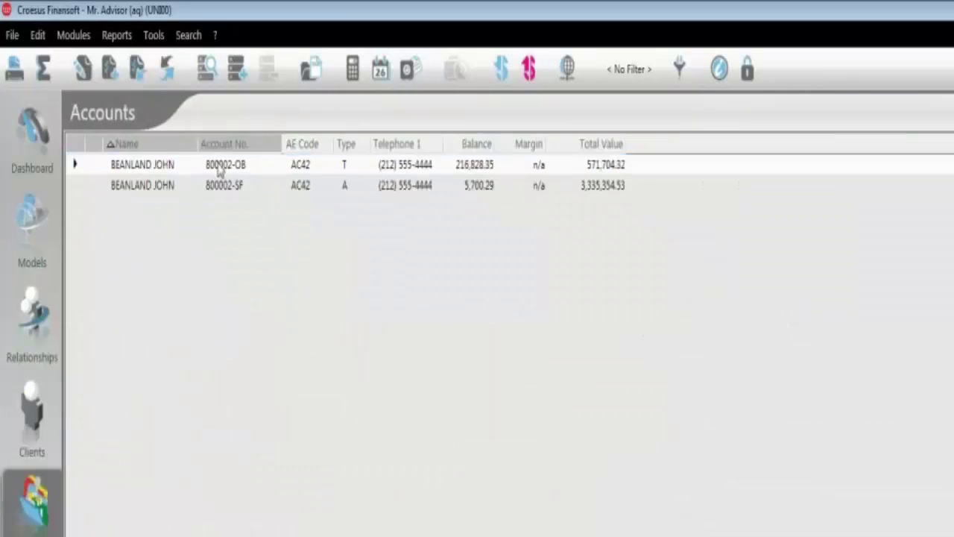
click(241, 170)
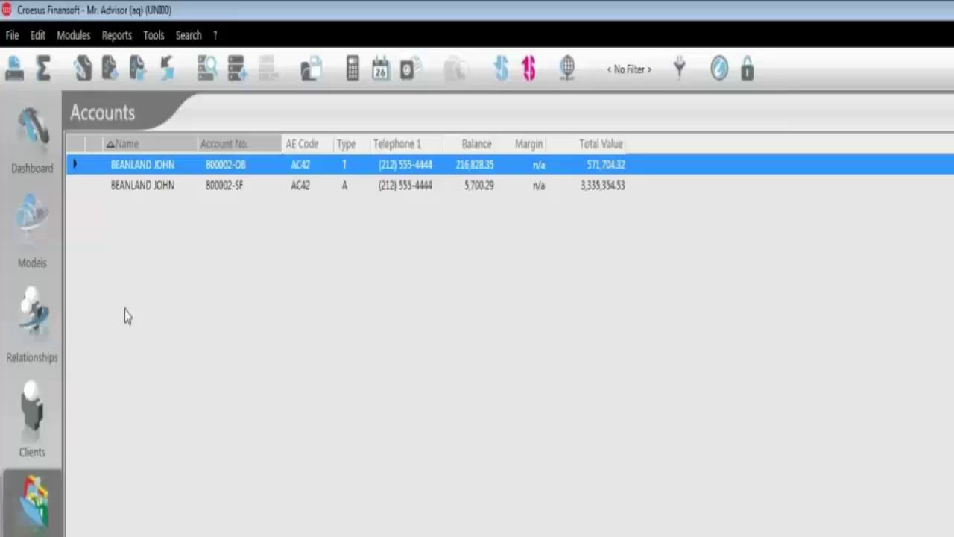
- Review the performance report of the client's family relationship in the Relationships module and close it
click(34, 328)
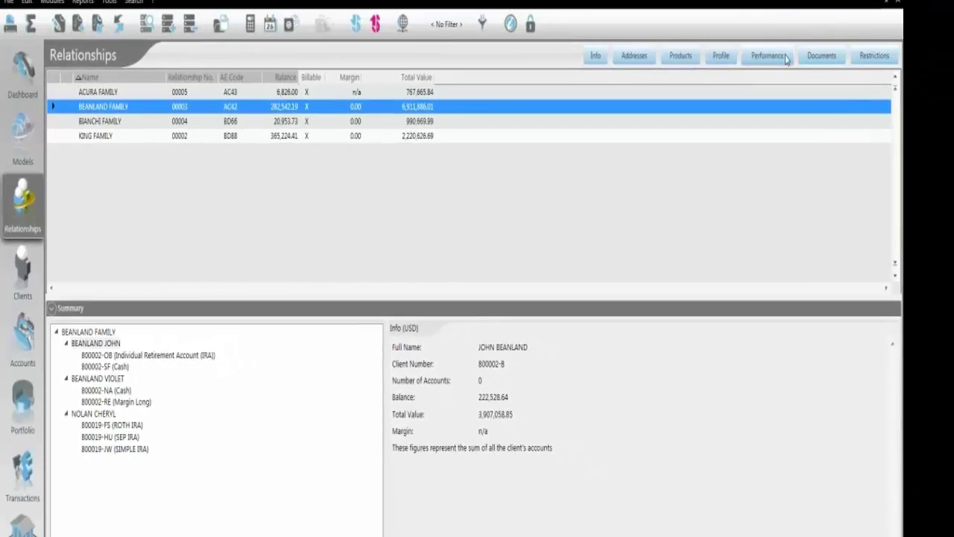
click(785, 57)
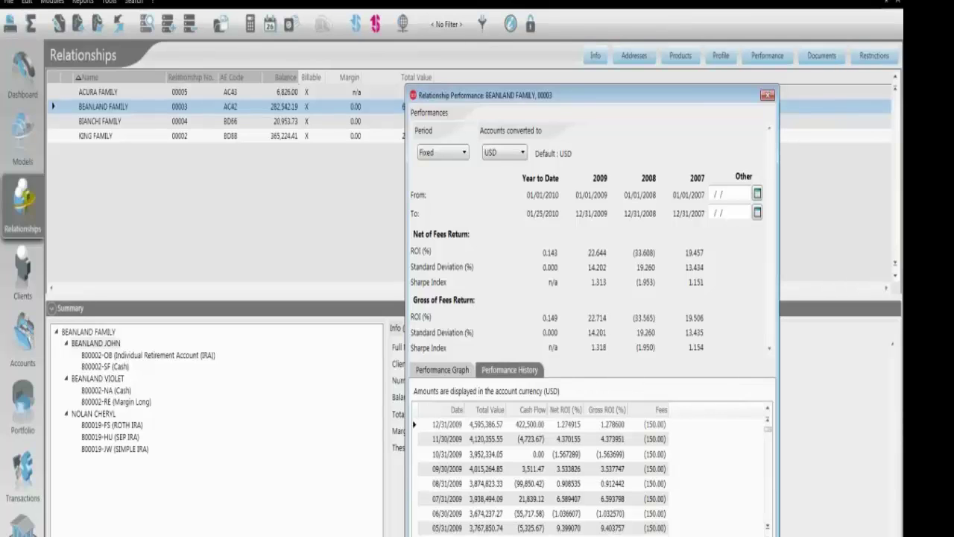
key(Escape)
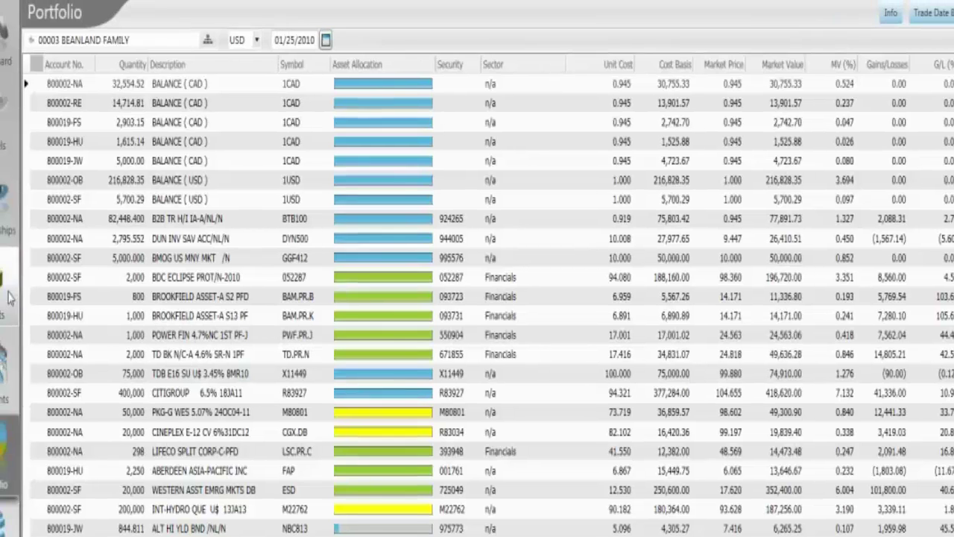
- Open the report selection for the client in the Clients module and browse the available report types
click(6, 293)
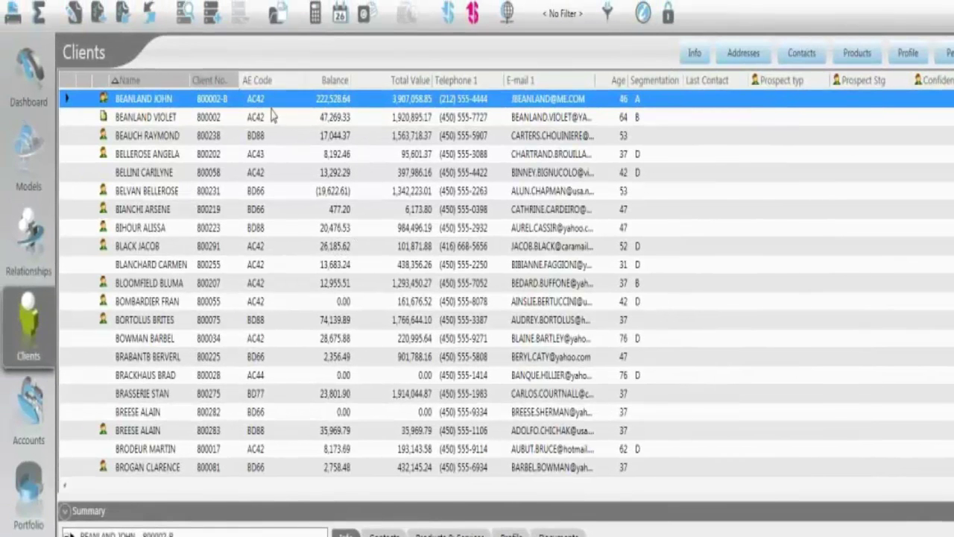
click(279, 17)
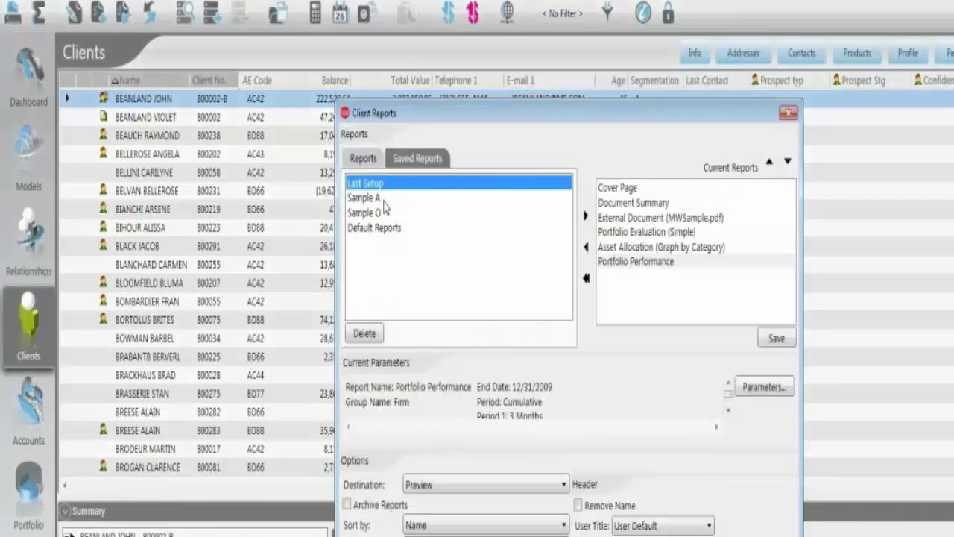
click(364, 158)
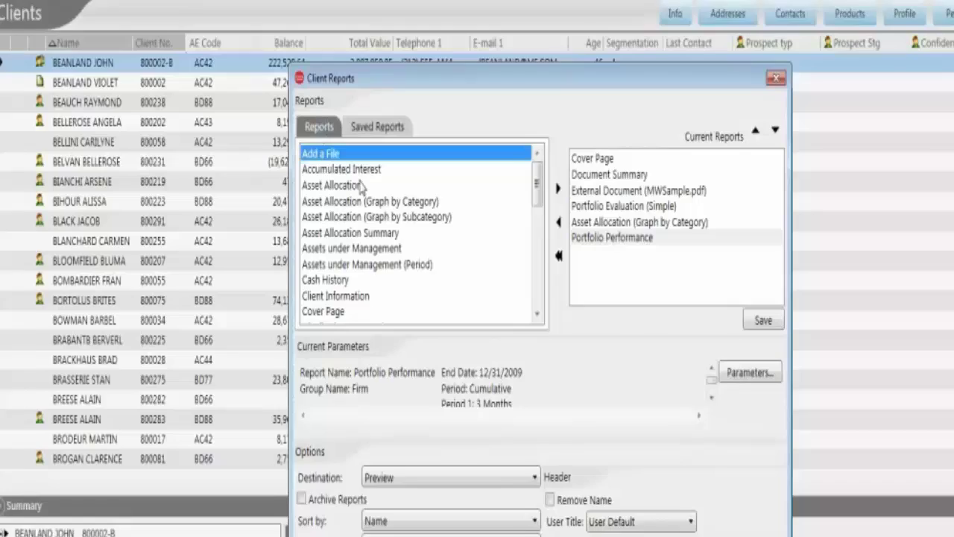
scroll(298, 156, down, 3)
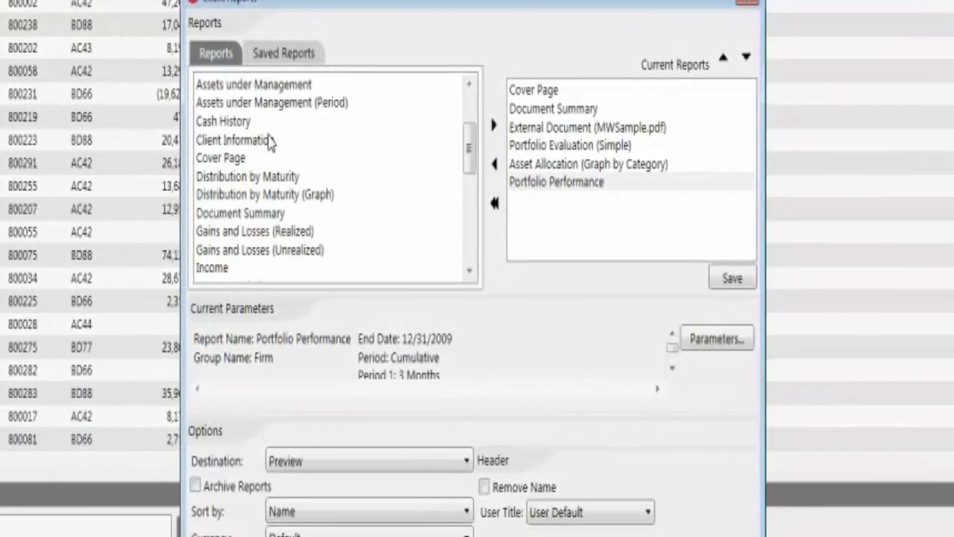
scroll(268, 143, down, 1)
scroll(269, 143, down, 3)
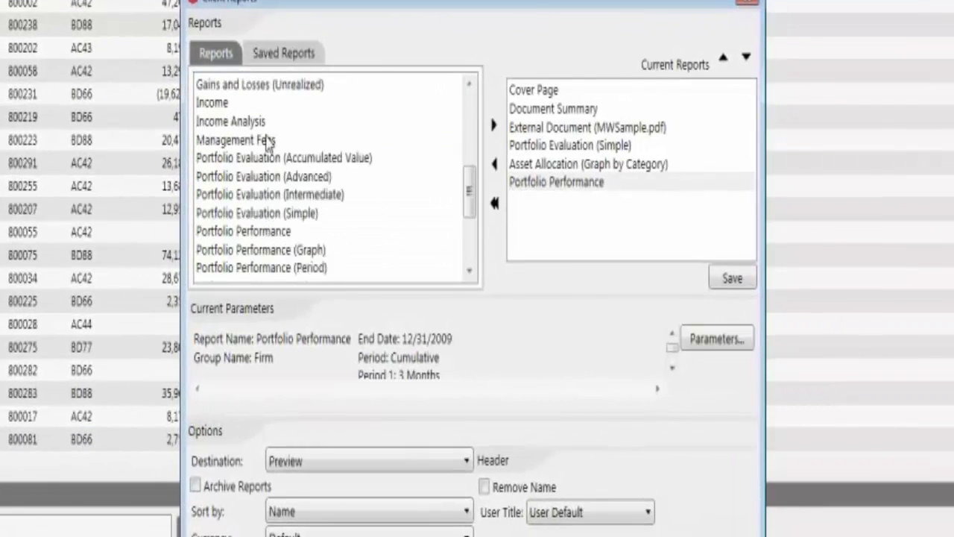
scroll(266, 144, down, 1)
- Add the saved report set Sample A to the client's current reports
click(273, 56)
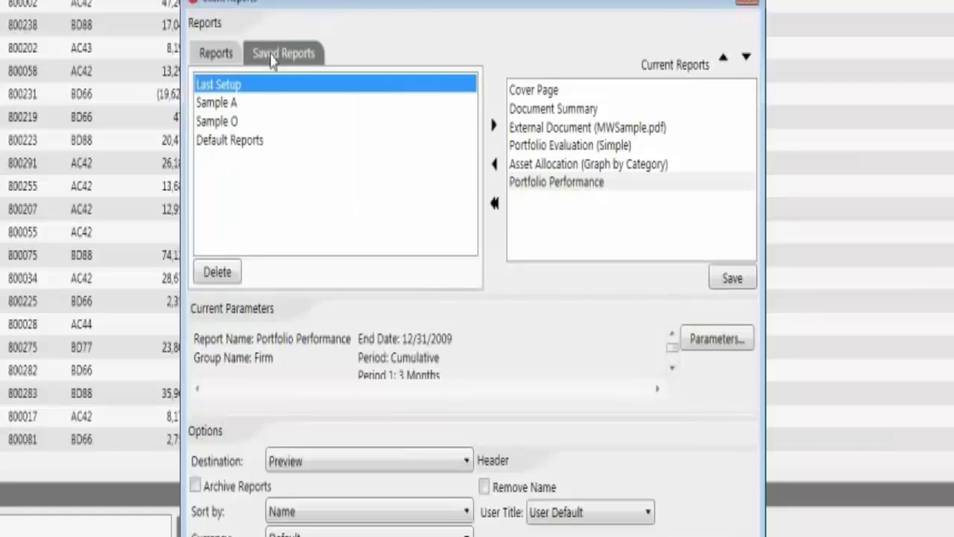
click(233, 104)
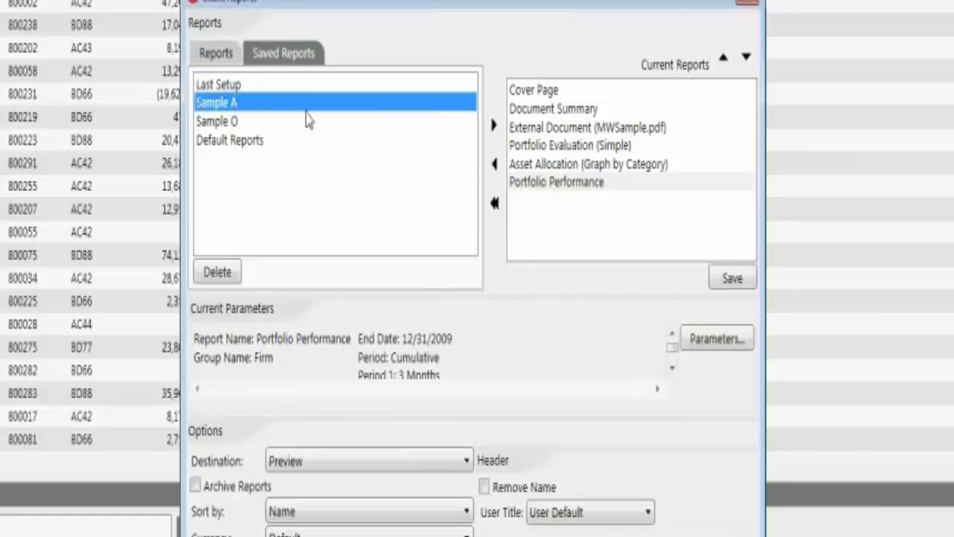
click(493, 127)
- View the destination choices for the client reports, keeping Preview
click(308, 464)
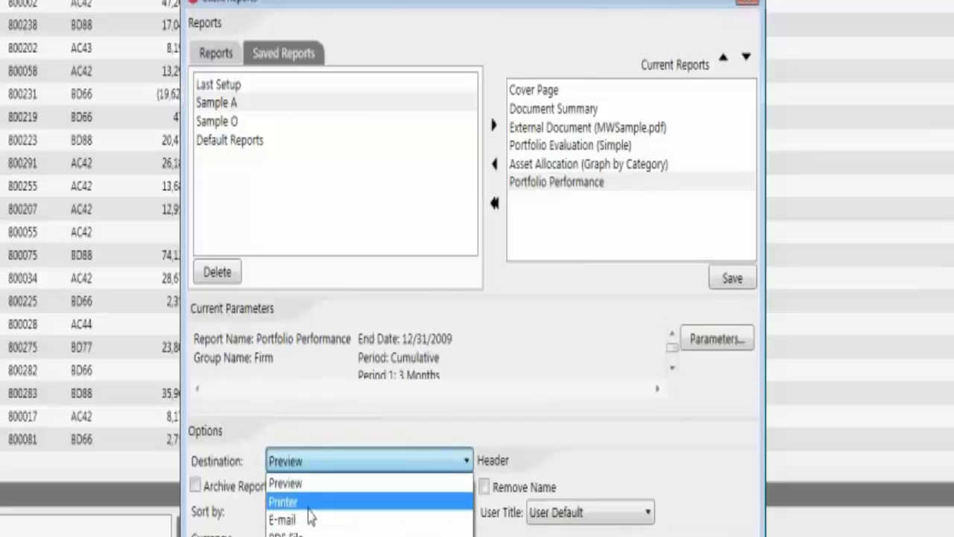
click(342, 425)
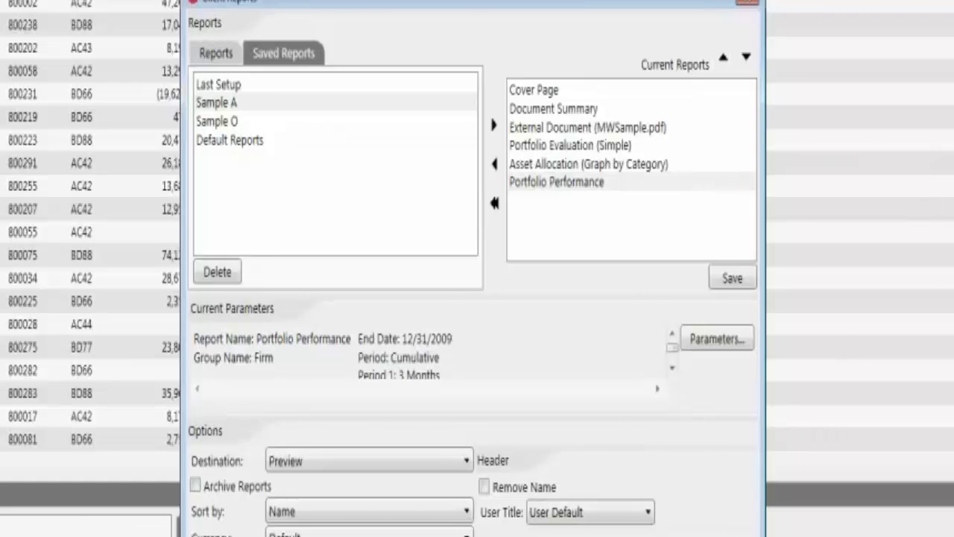
key(Escape)
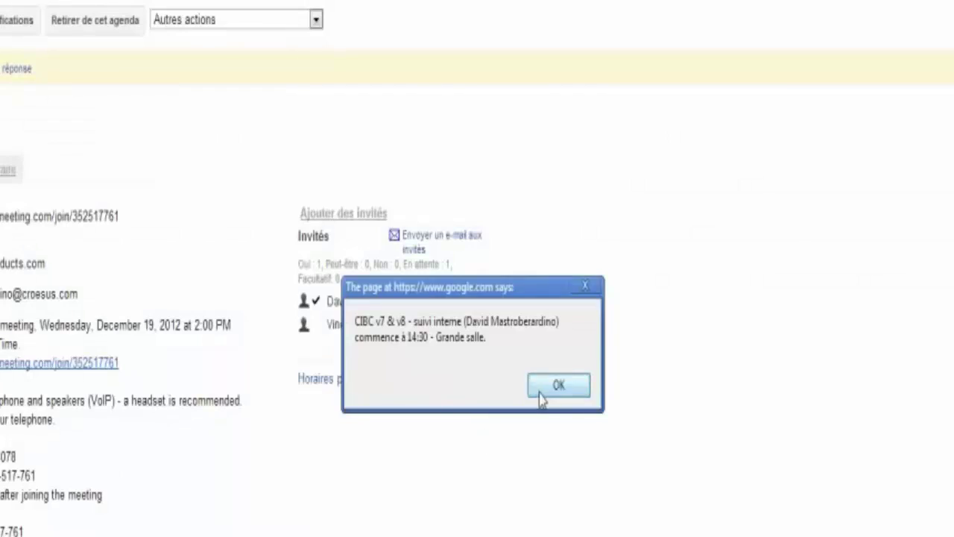
- Dismiss the calendar reminder and examine the asset allocation by category page in the generated client report
click(554, 384)
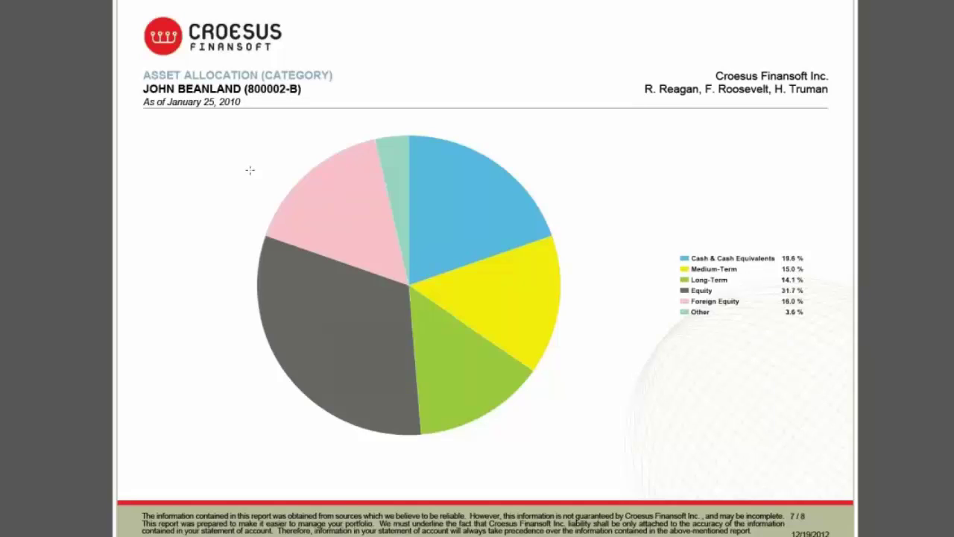
click(250, 170)
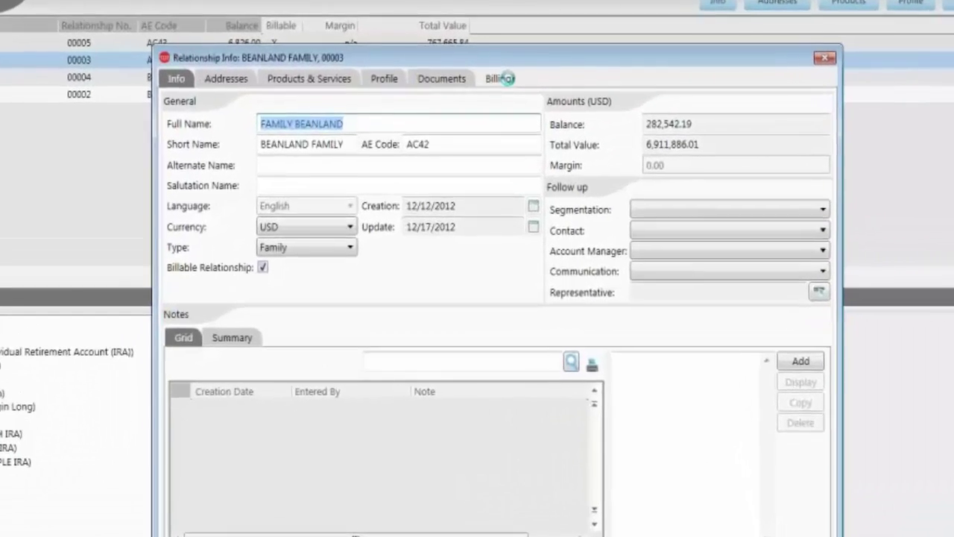
- Examine the family relationship's billing parameters, fee schedule and billed account details
click(485, 72)
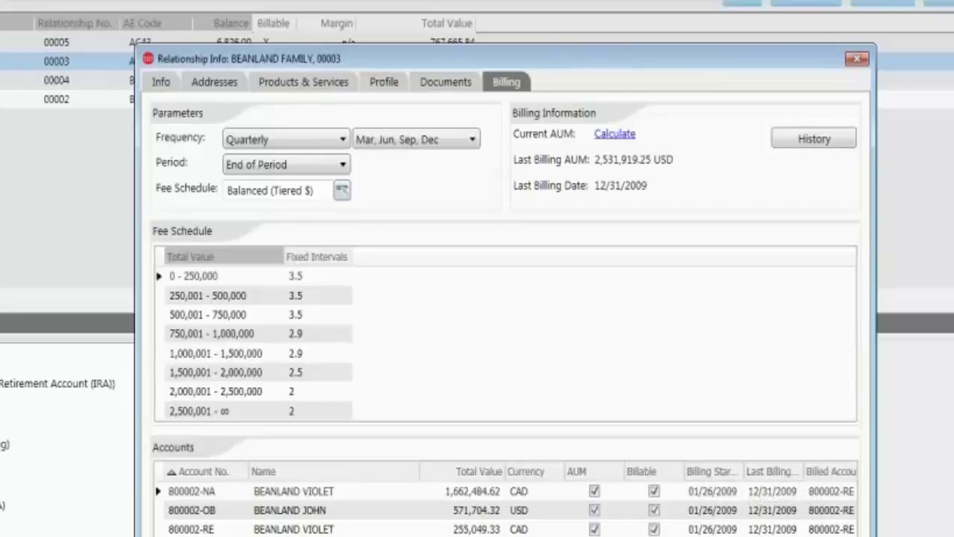
scroll(509, 499, right, 1)
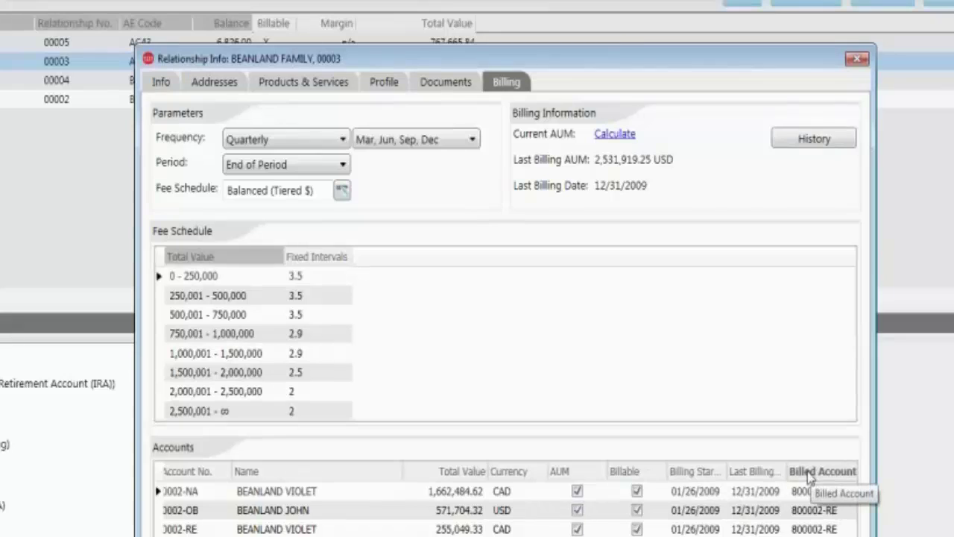
scroll(508, 498, right, 1)
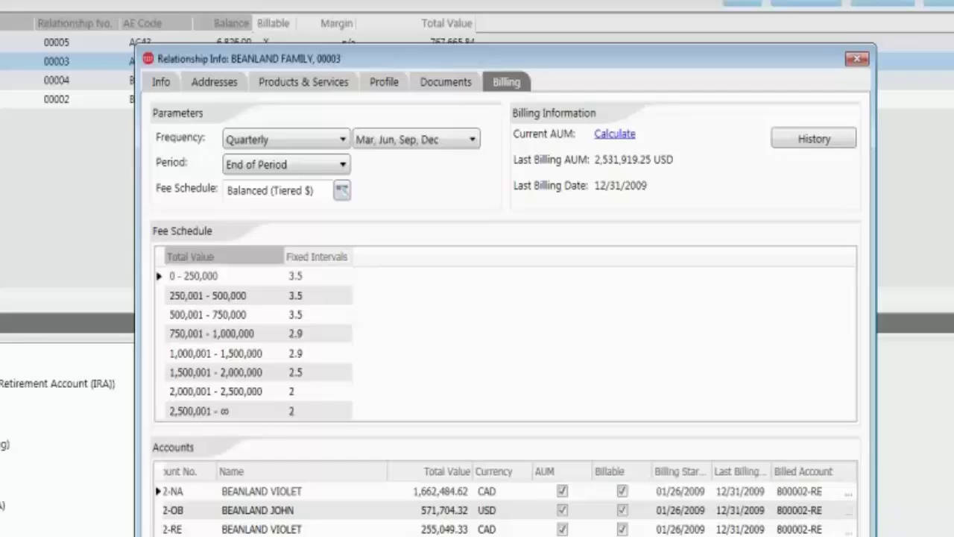
scroll(823, 522, left, 2)
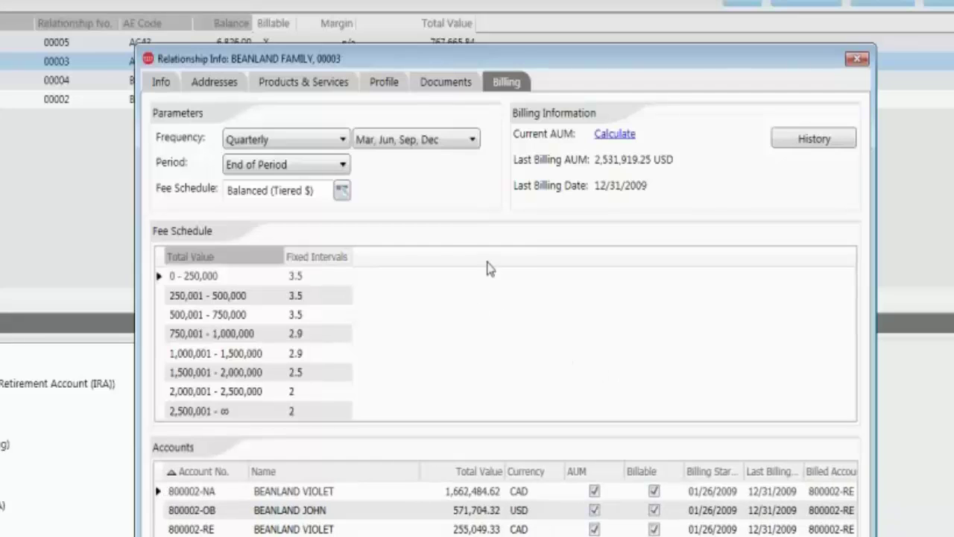
- View the billing frequency and billing month choices, keeping Quarterly and Mar, Jun, Sep, Dec, and close the relationship record
click(342, 141)
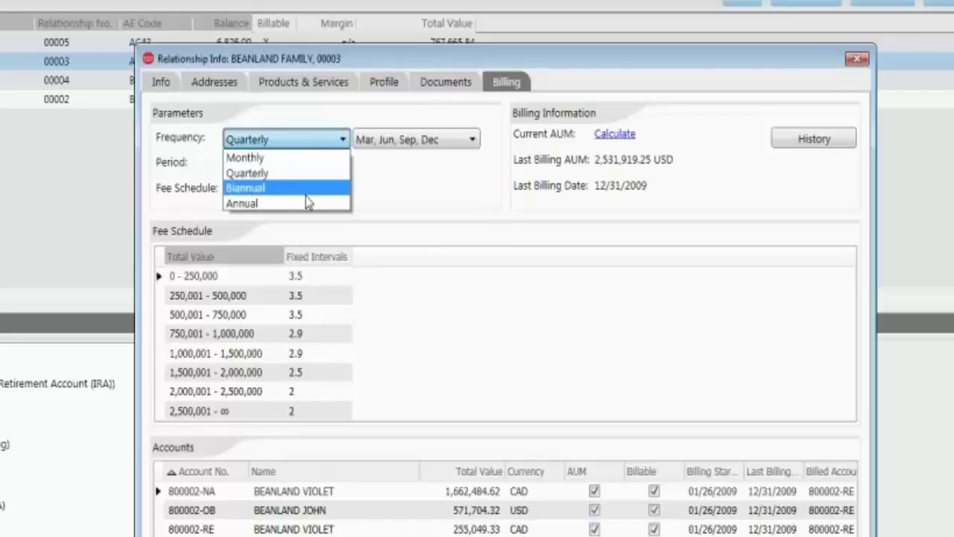
click(435, 193)
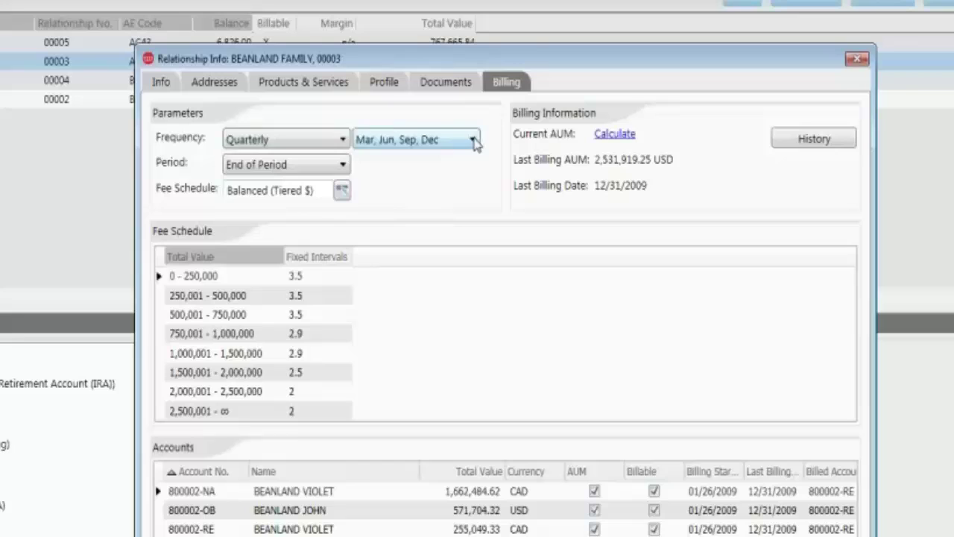
click(473, 141)
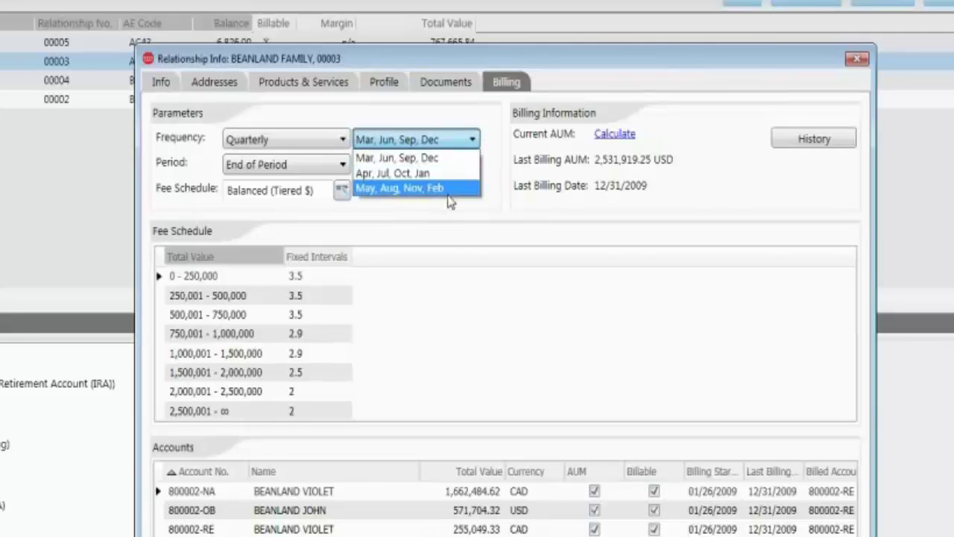
key(Escape)
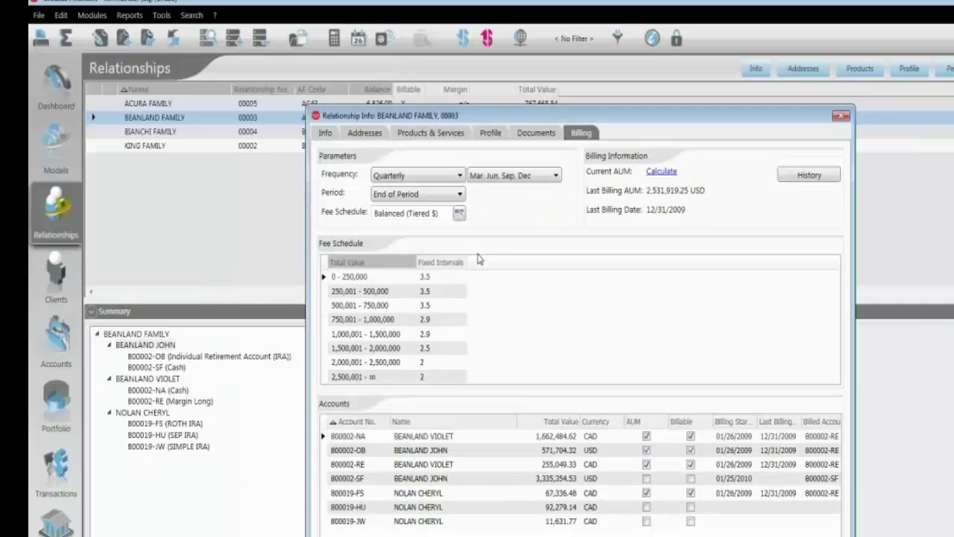
key(Escape)
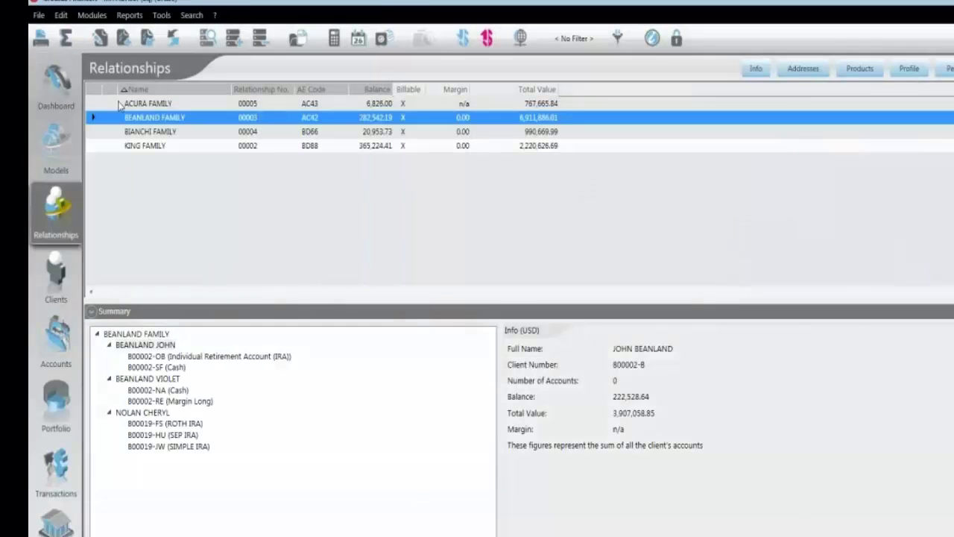
- Review the balanced model's assigned accounts, portfolio, restriction rules and synchronization criteria in the Models module
click(59, 149)
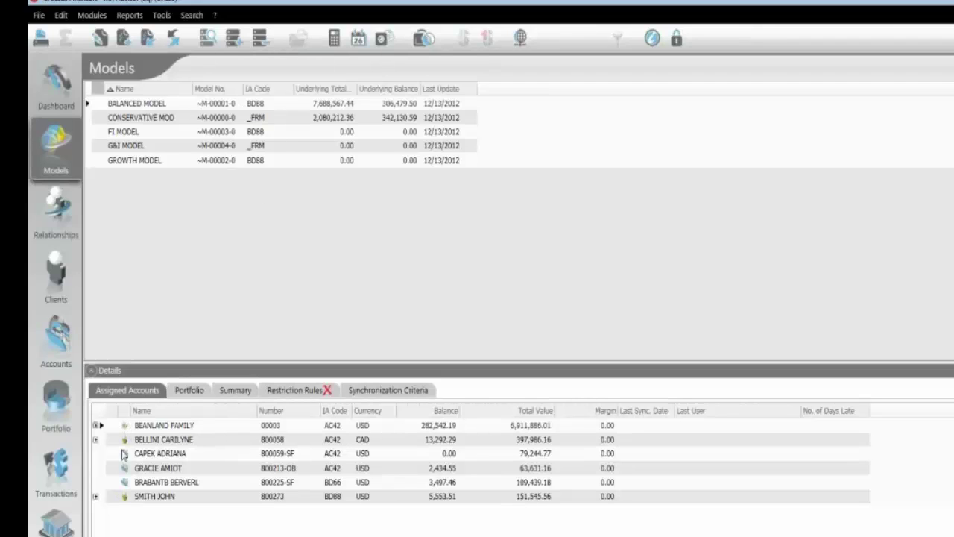
click(96, 497)
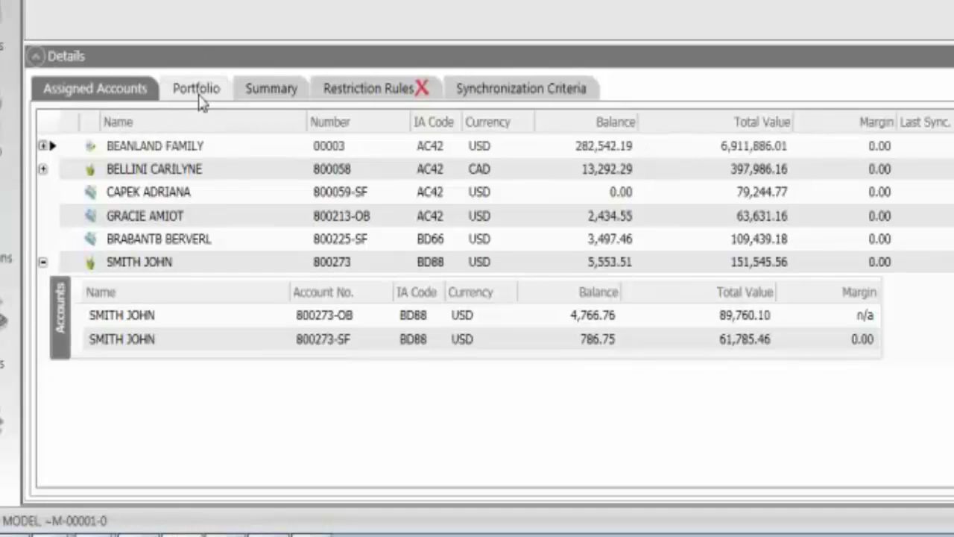
click(197, 88)
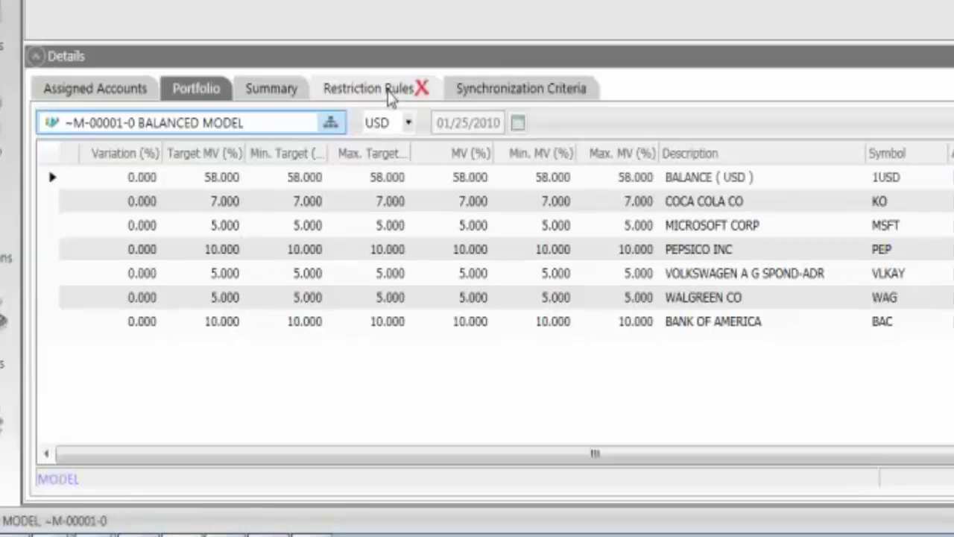
click(389, 96)
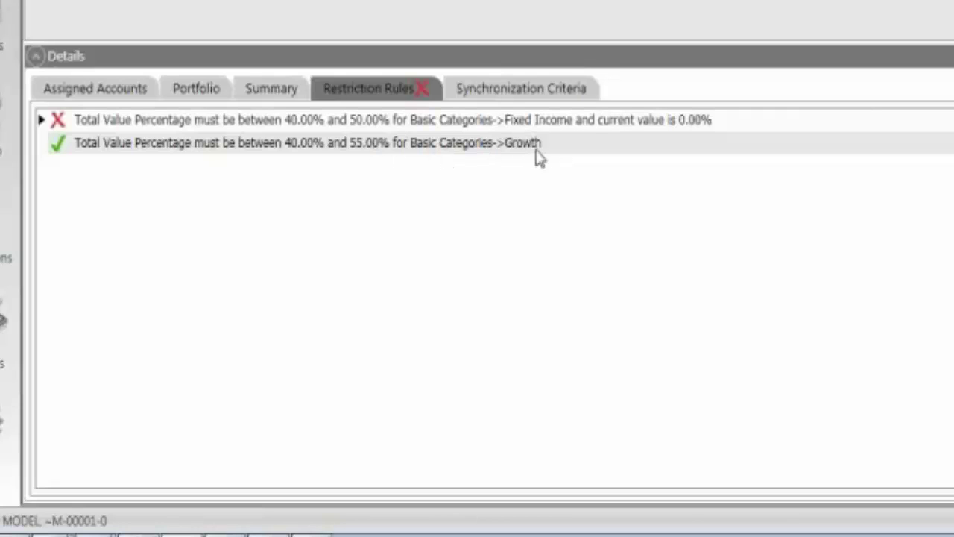
click(558, 97)
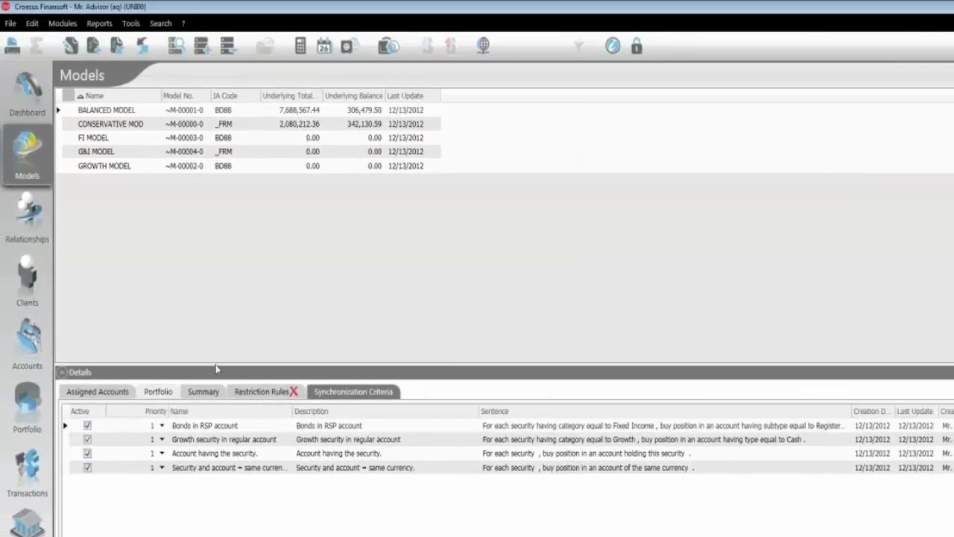
- Show the balanced model's portfolio again and start synchronizing its underlying accounts, continuing despite the restriction breaches
click(158, 391)
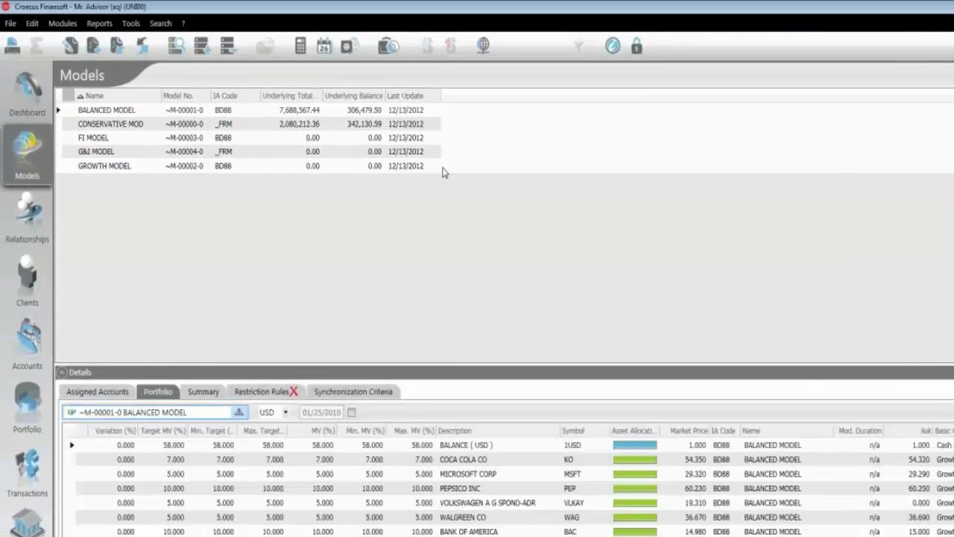
click(389, 47)
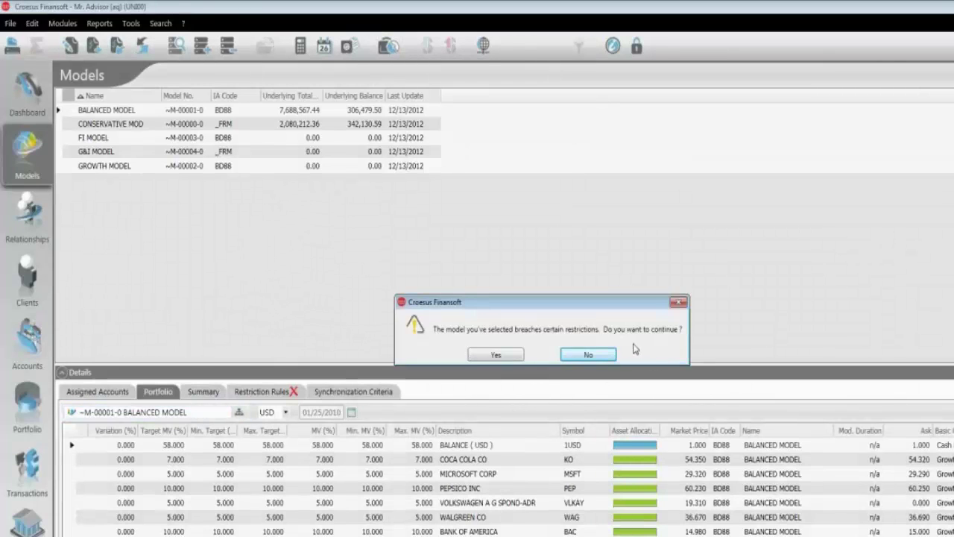
click(515, 356)
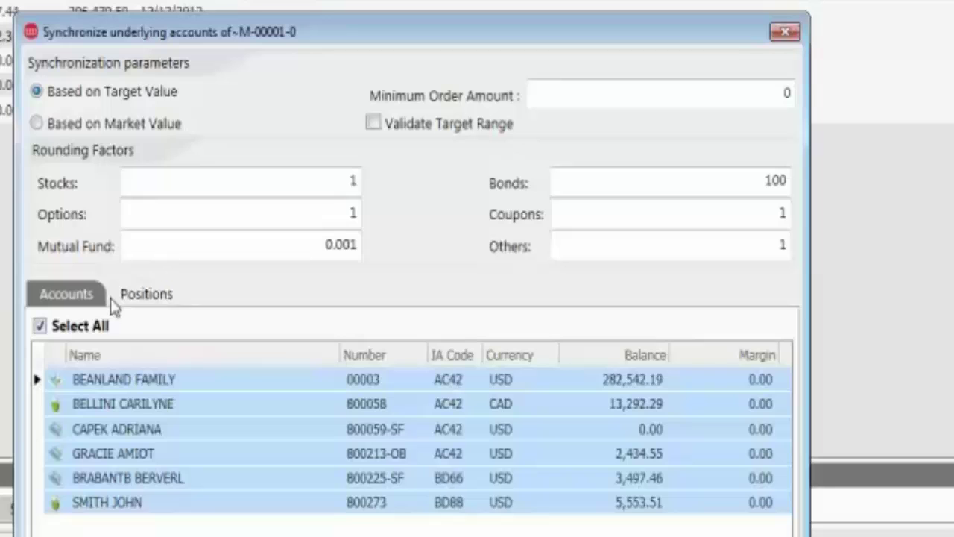
- Review the positions and accounts included in the model's synchronization, and enlarge the resulting list of orders to generate
click(152, 306)
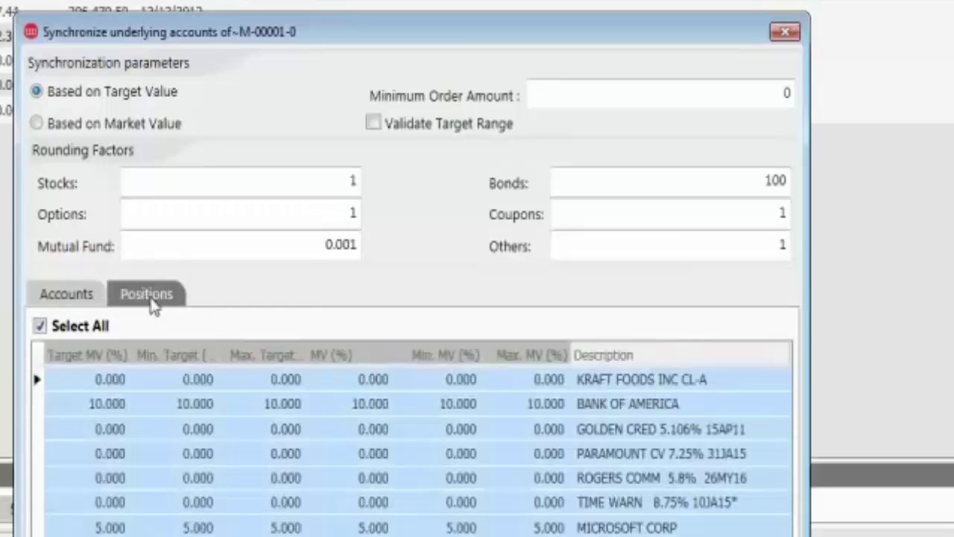
click(67, 295)
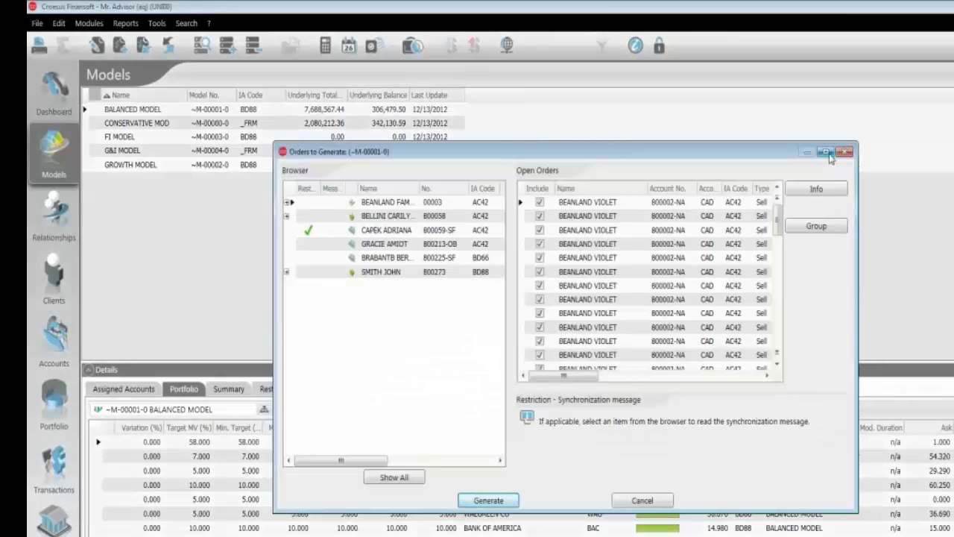
click(826, 152)
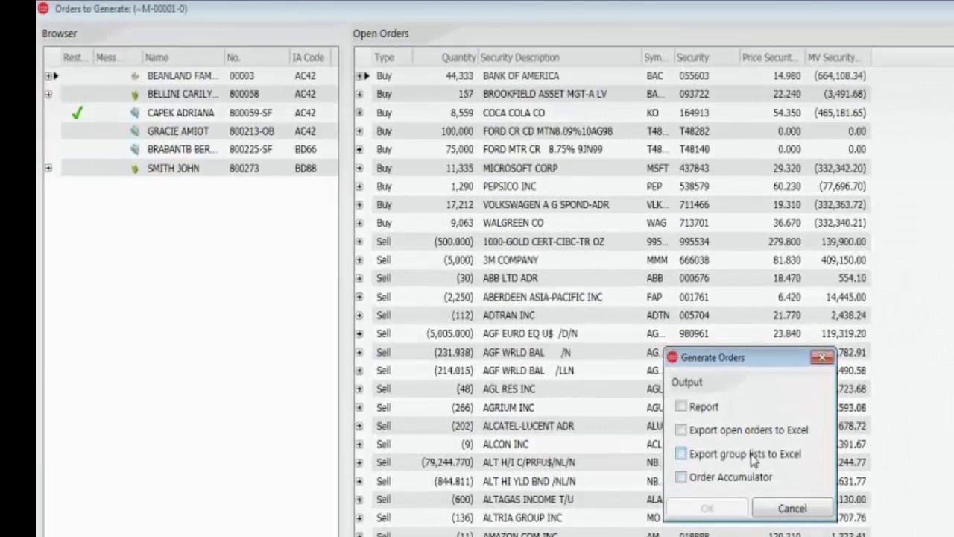
- Generate the orders with open orders and group lists exported to Excel, declining to synchronize the model according to target values
click(734, 455)
click(697, 436)
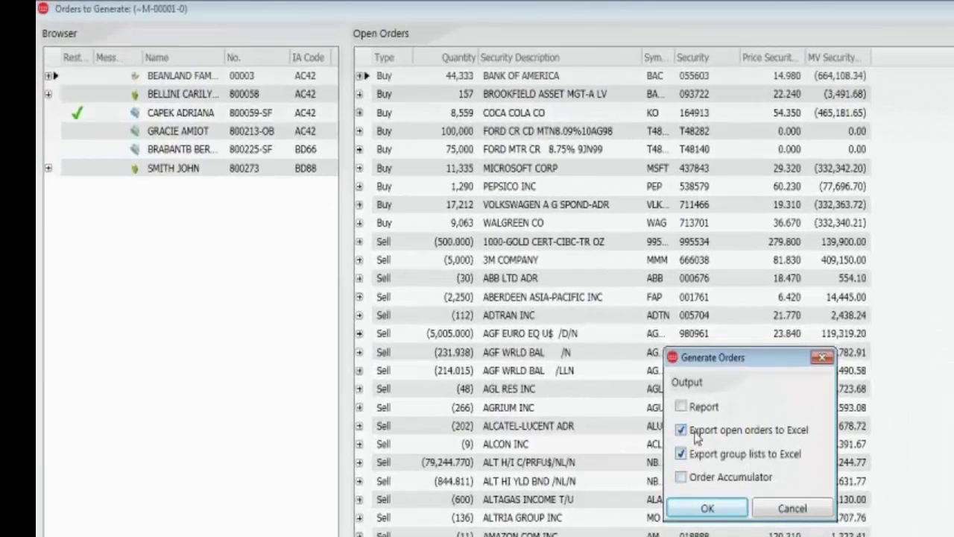
click(709, 509)
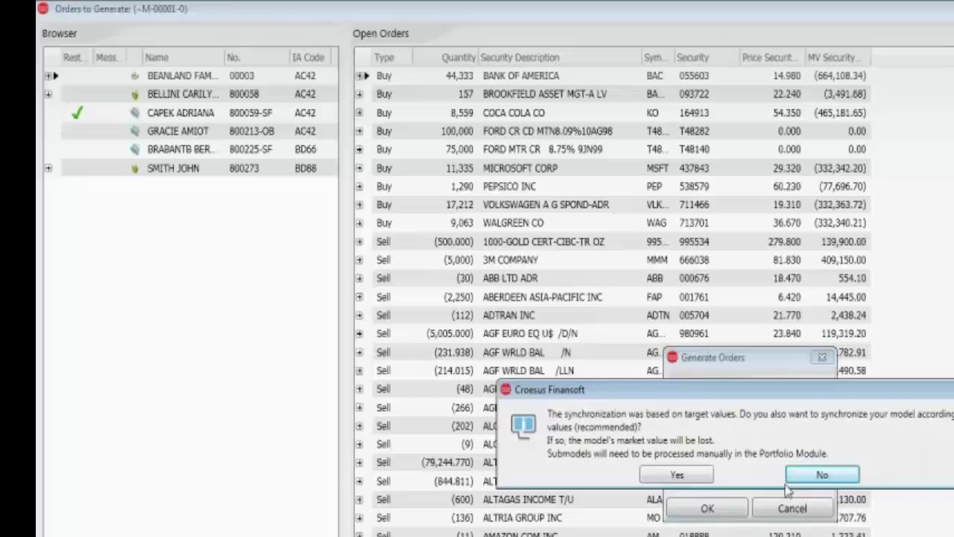
click(820, 475)
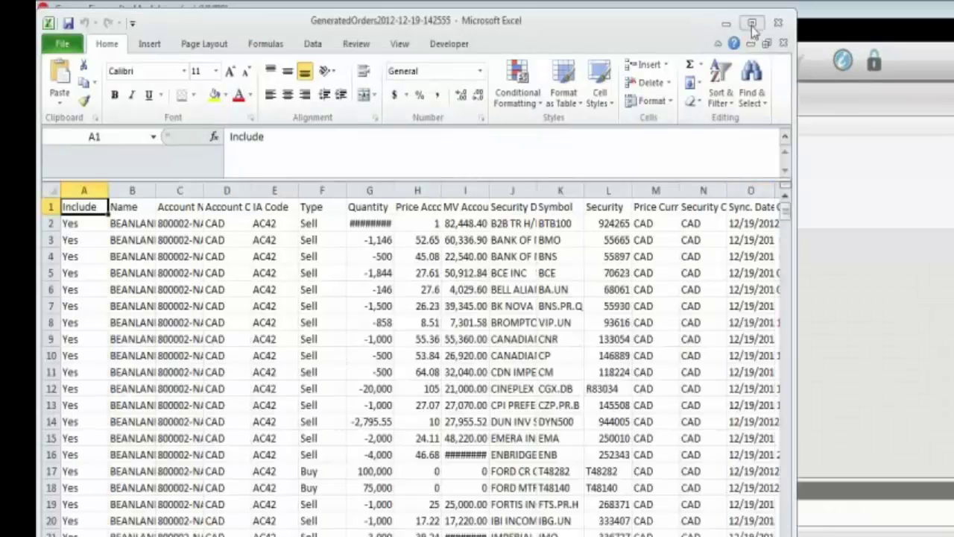
- Maximize the exported orders workbook in Excel and auto-fit the width of all its columns
click(752, 26)
click(45, 175)
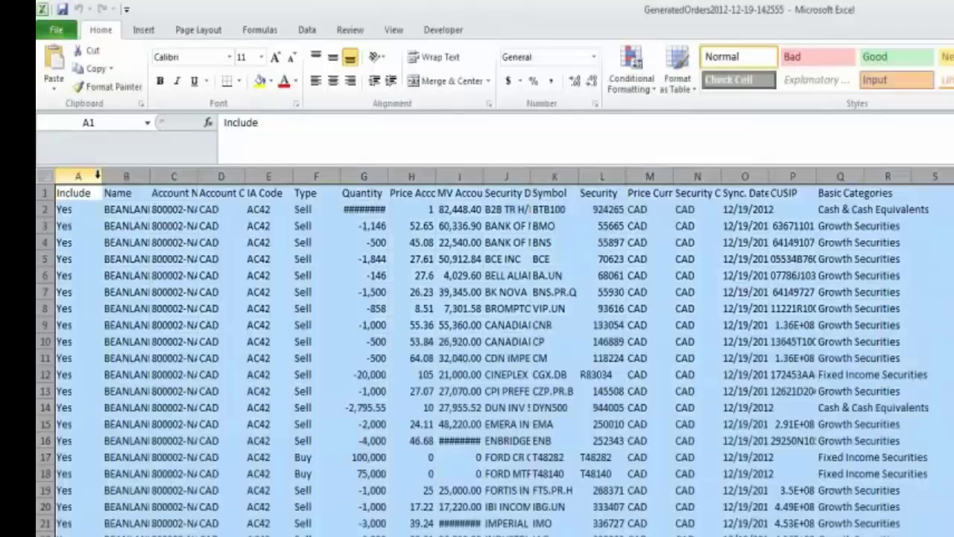
double_click(98, 175)
click(108, 226)
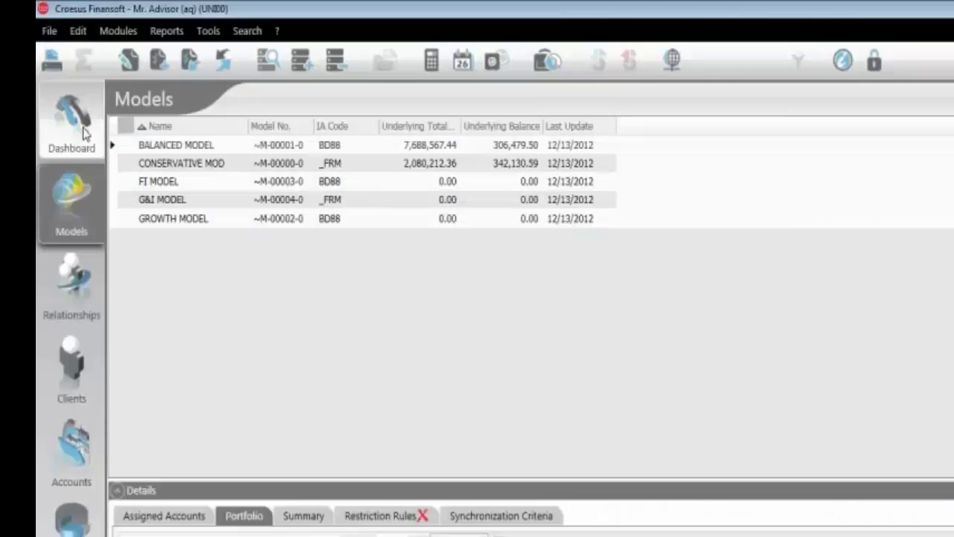
- Go to the Dashboard, and in the client portal view the client's account list and return to the portal's home page
click(84, 132)
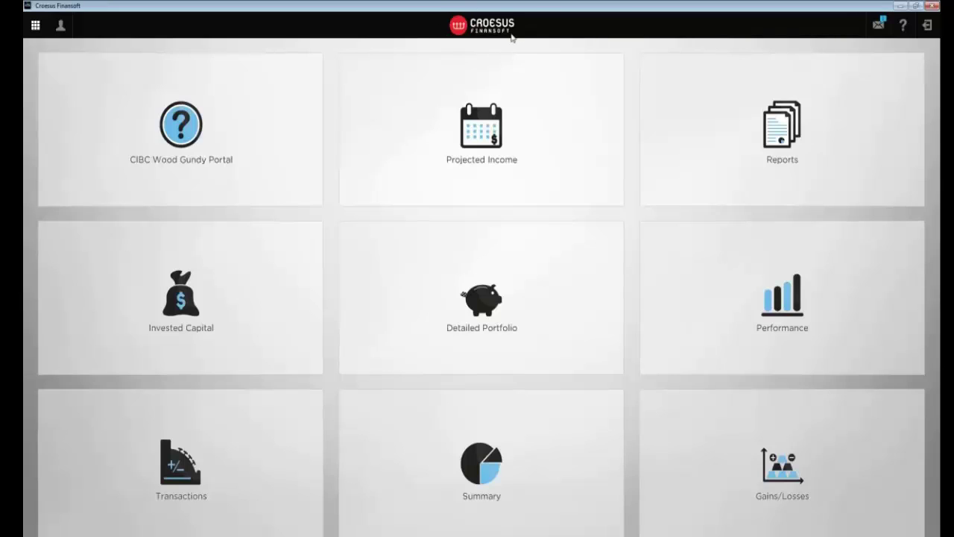
click(60, 26)
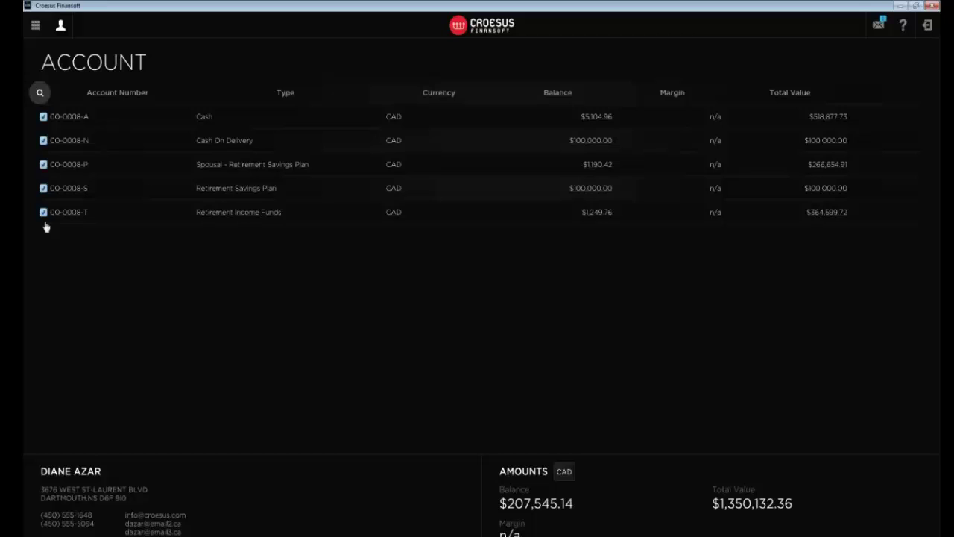
click(35, 25)
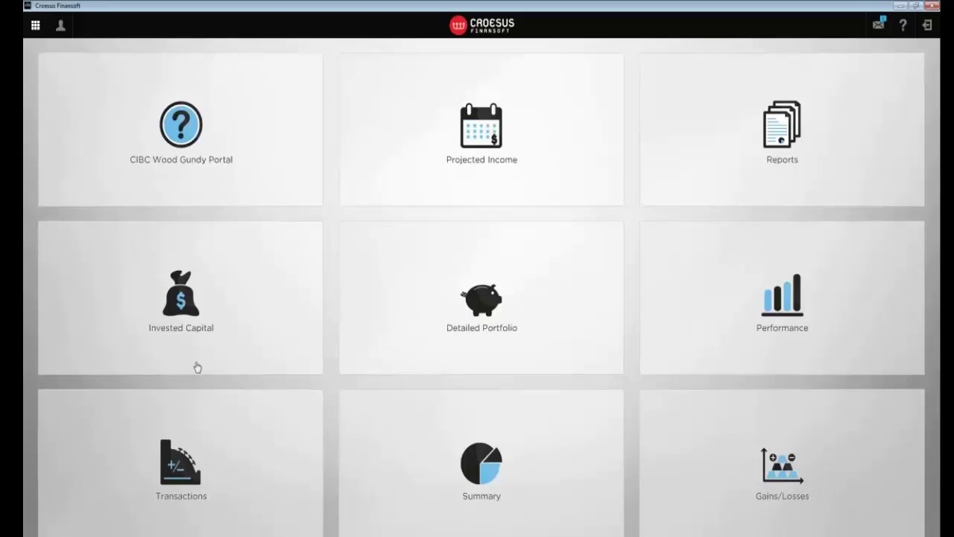
- View the client's detailed portfolio, fixed performance and gains/losses in the client portal
click(489, 309)
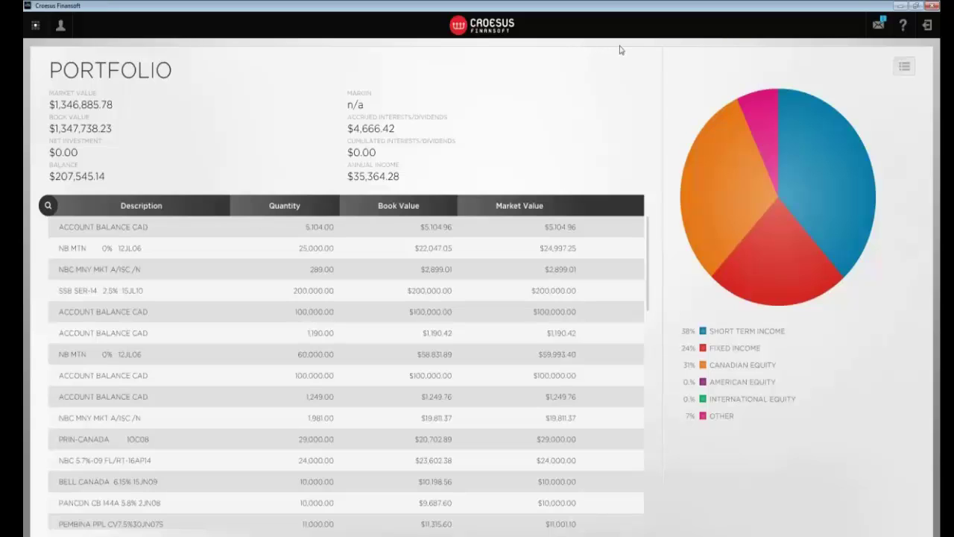
drag(604, 49, 451, 111)
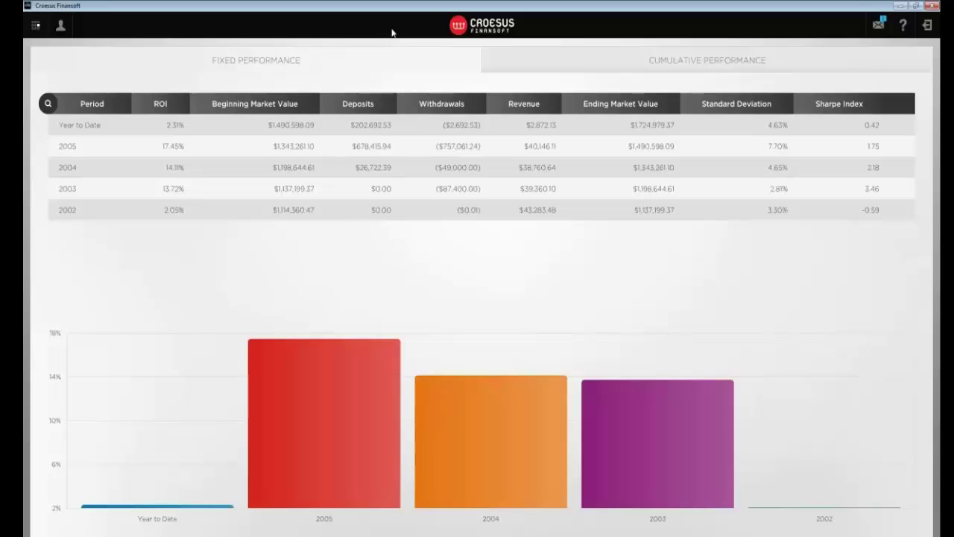
scroll(393, 31, down, 1)
scroll(461, 520, down, 2)
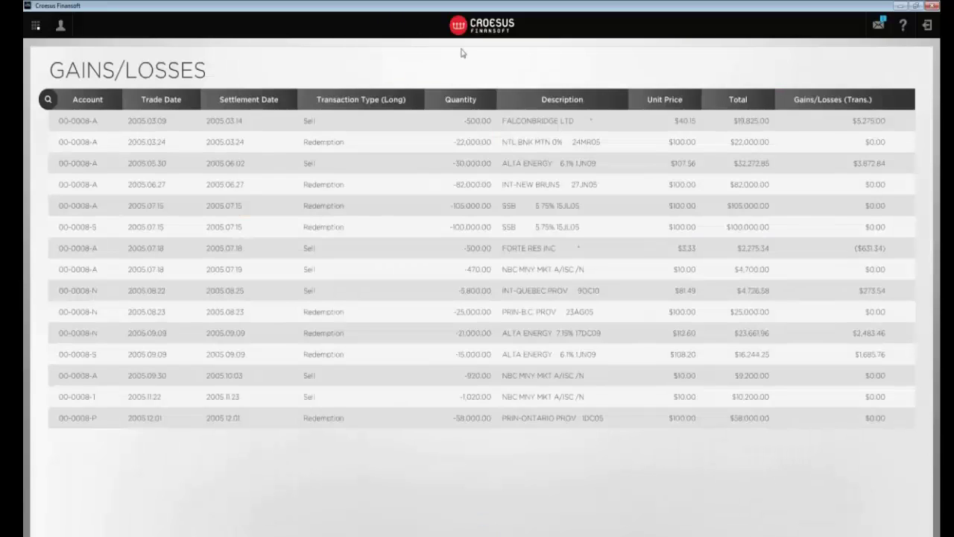
- Examine the holdings in the portal's Summary heat map, including Cameco Corp's details, and view the Invested Capital chart
scroll(461, 53, down, 1)
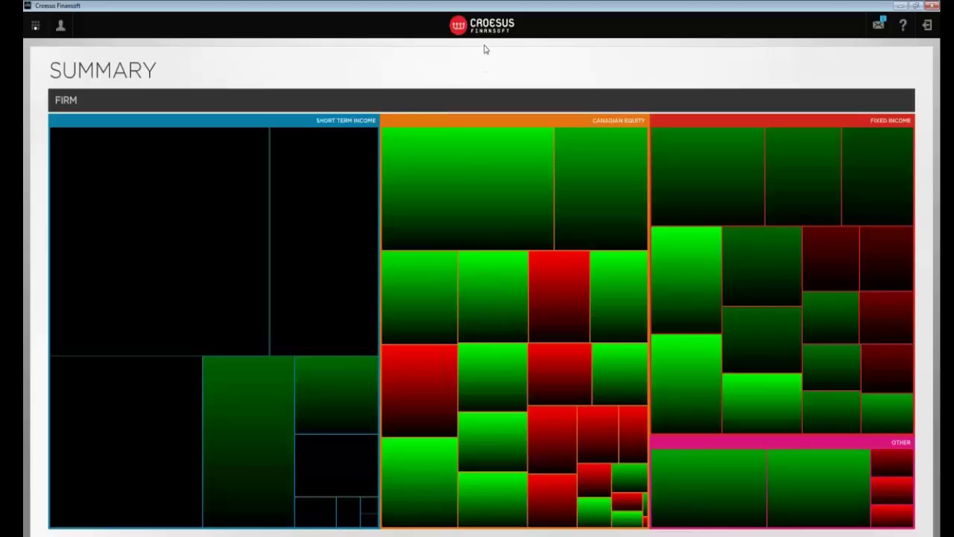
mouse_move(487, 206)
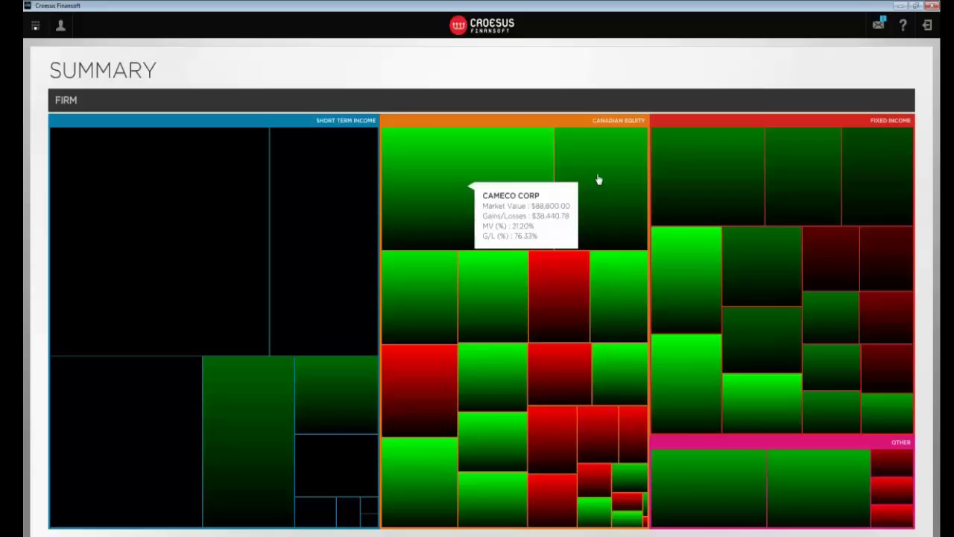
click(792, 176)
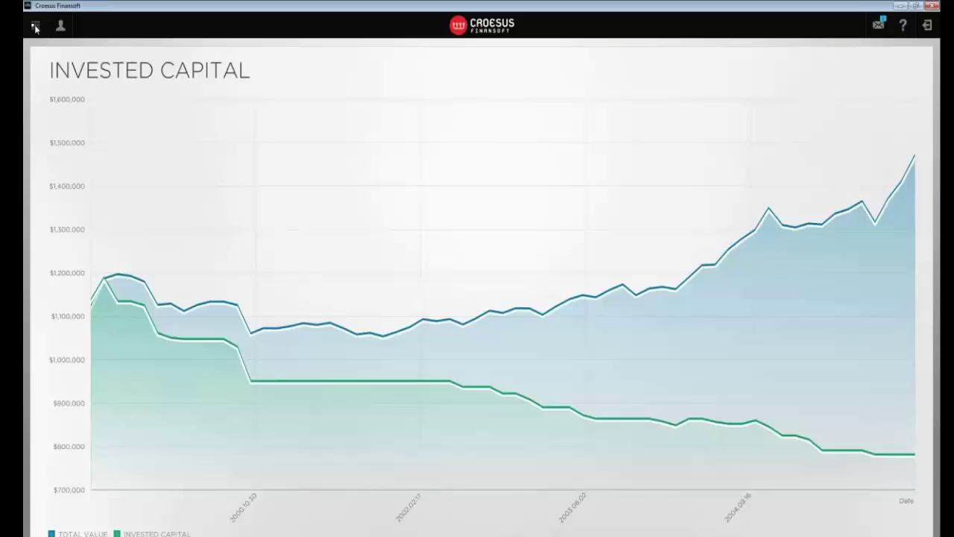
- Show the client's Reports list in the portal and select PORTFOLIO EVALUATION.pdf from 2009.11.26
click(35, 27)
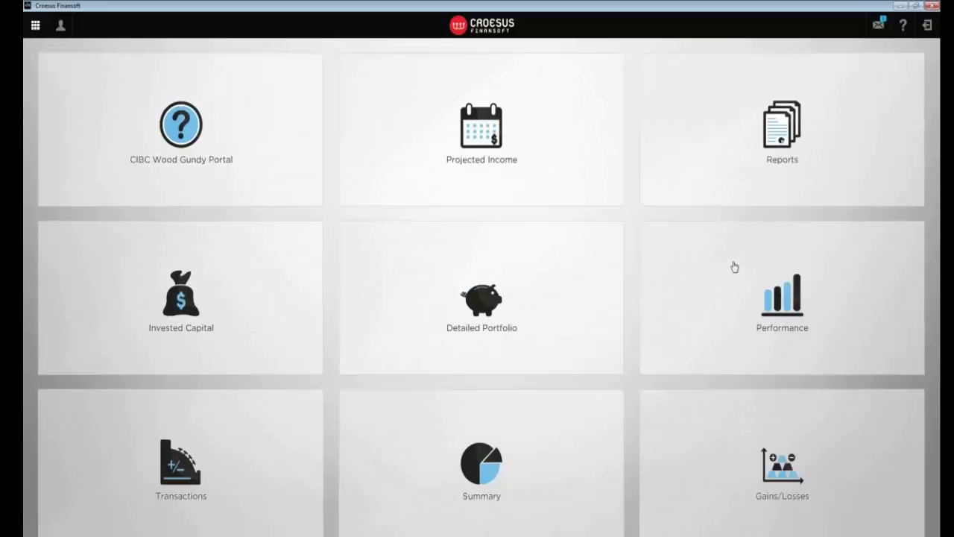
click(785, 129)
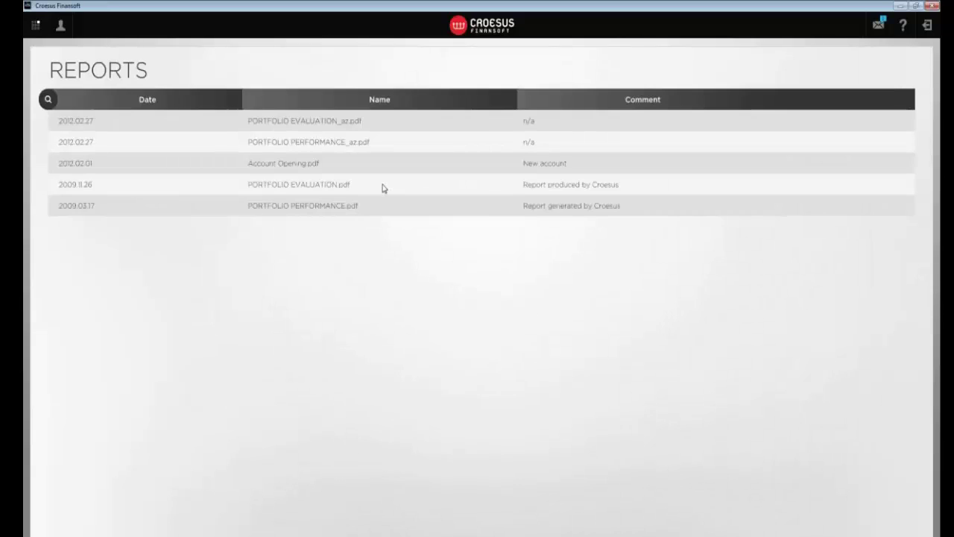
click(313, 191)
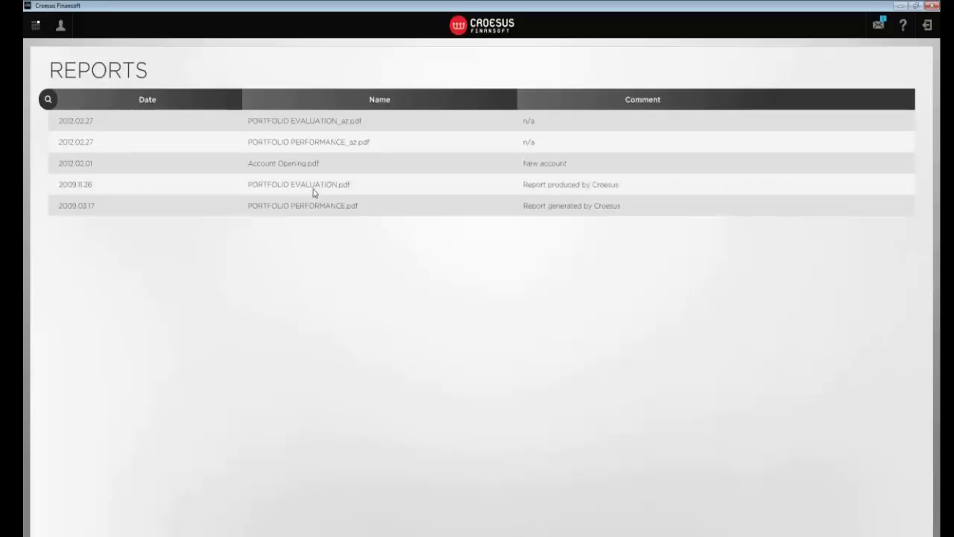